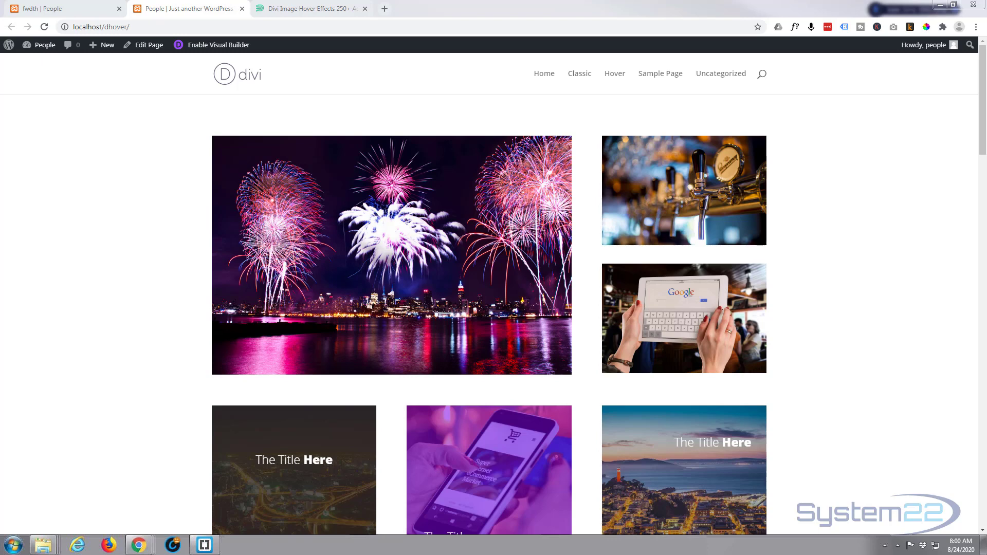
Examine the image hover effects on the demo page, from the fireworks image down to the Hollywood image.
{"action": "mouse_move", "coordinate": [373, 303]}
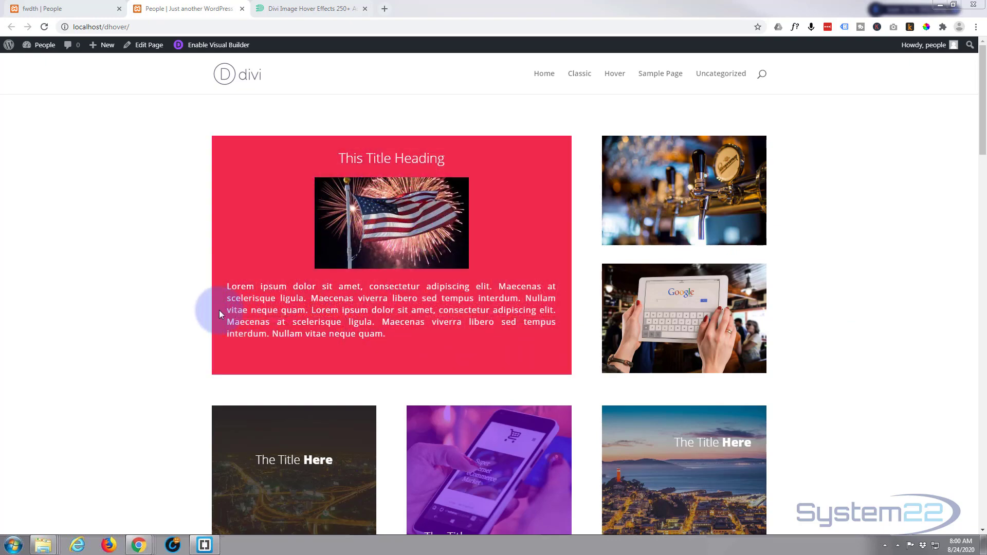
{"action": "mouse_move", "coordinate": [711, 209]}
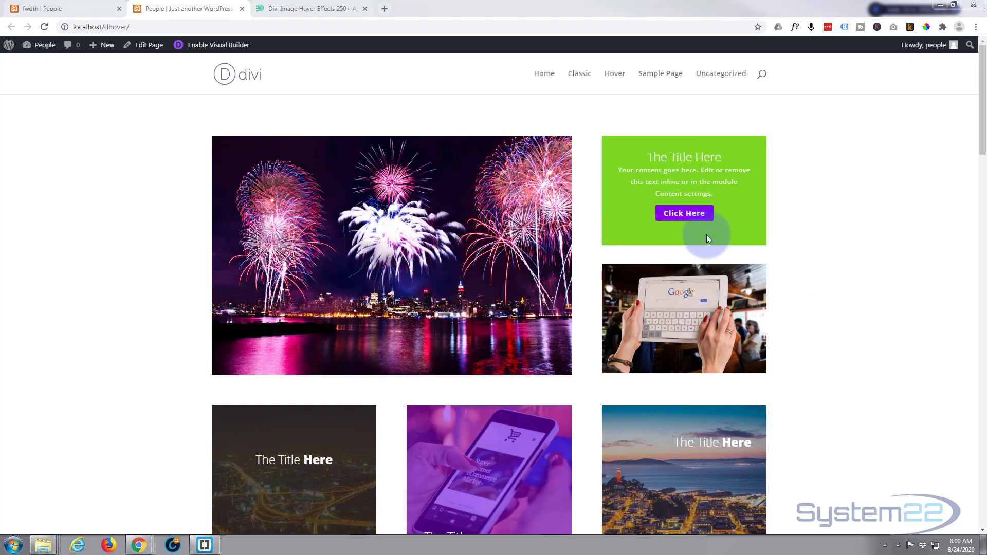
{"action": "mouse_move", "coordinate": [700, 323]}
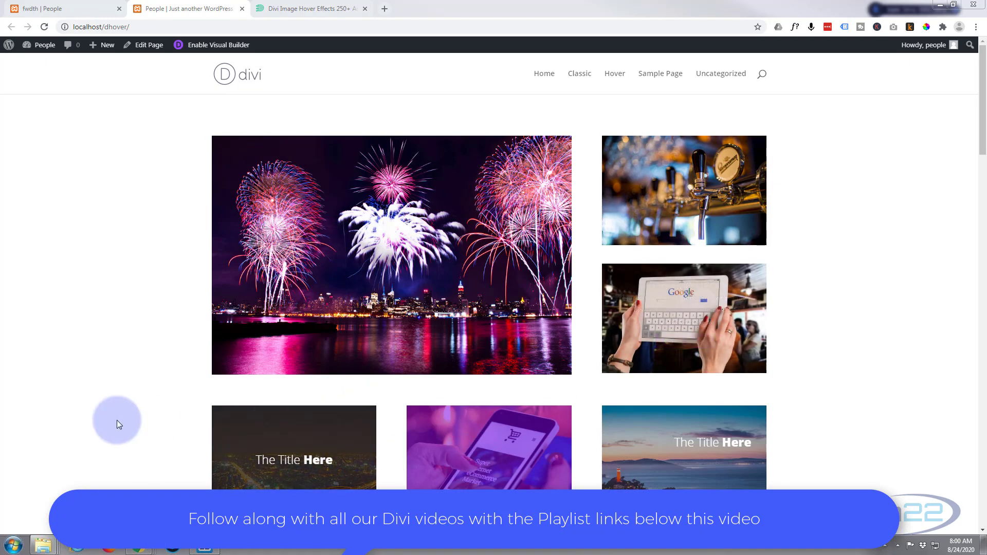
{"action": "scroll", "coordinate": [91, 409], "scroll_direction": "down", "scroll_amount": 8}
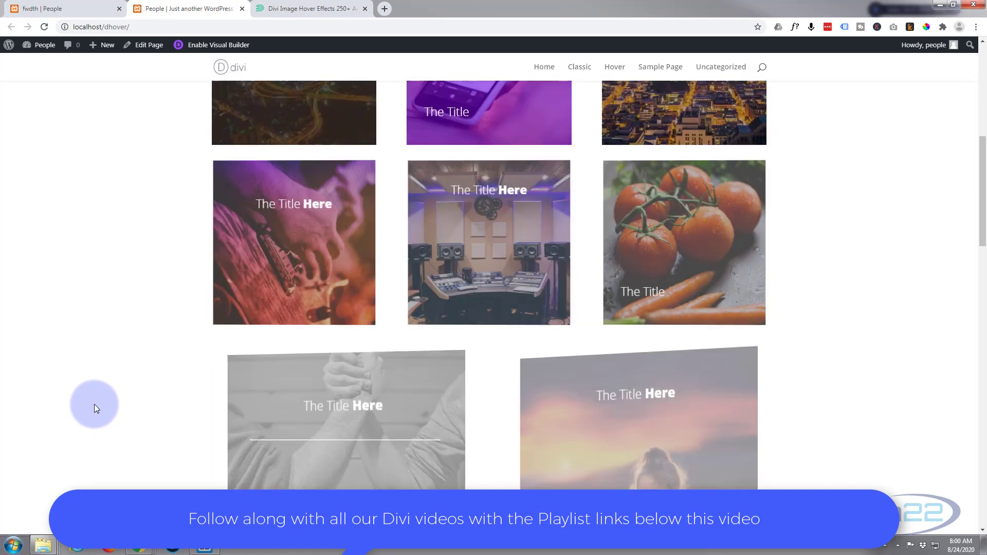
{"action": "scroll", "coordinate": [133, 418], "scroll_direction": "down", "scroll_amount": 6}
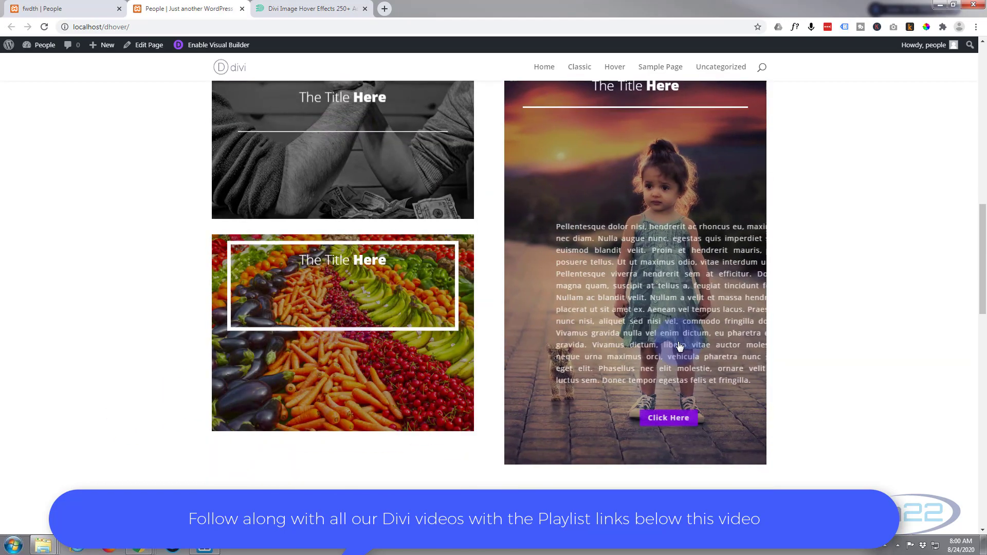
{"action": "scroll", "coordinate": [679, 346], "scroll_direction": "down", "scroll_amount": 3}
{"action": "scroll", "coordinate": [679, 346], "scroll_direction": "down", "scroll_amount": 2}
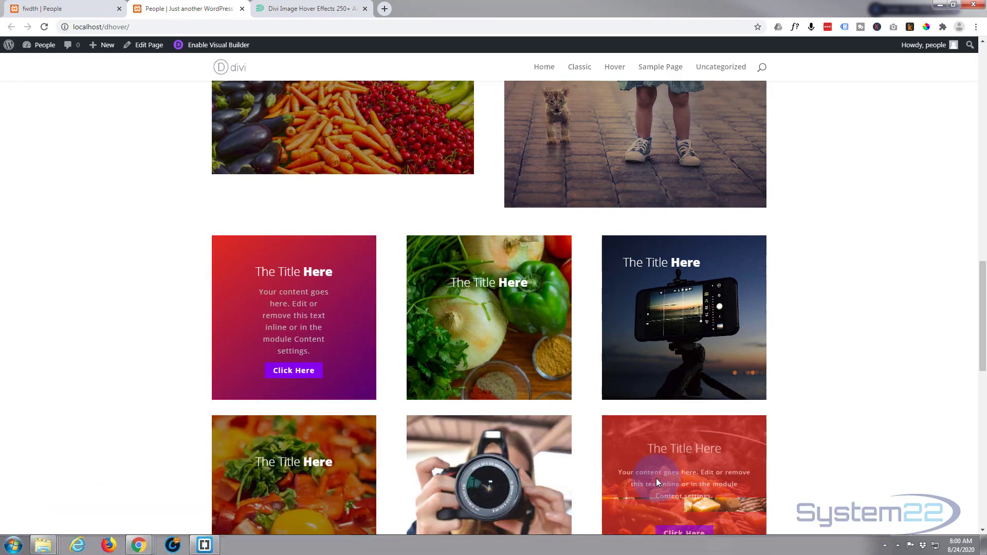
{"action": "scroll", "coordinate": [657, 478], "scroll_direction": "down", "scroll_amount": 6}
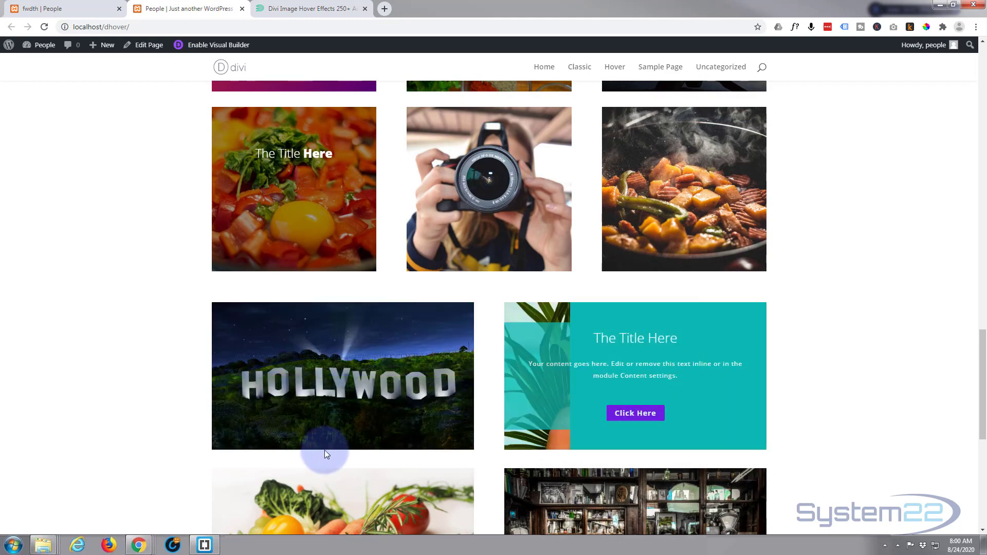
{"action": "scroll", "coordinate": [325, 447], "scroll_direction": "down", "scroll_amount": 3}
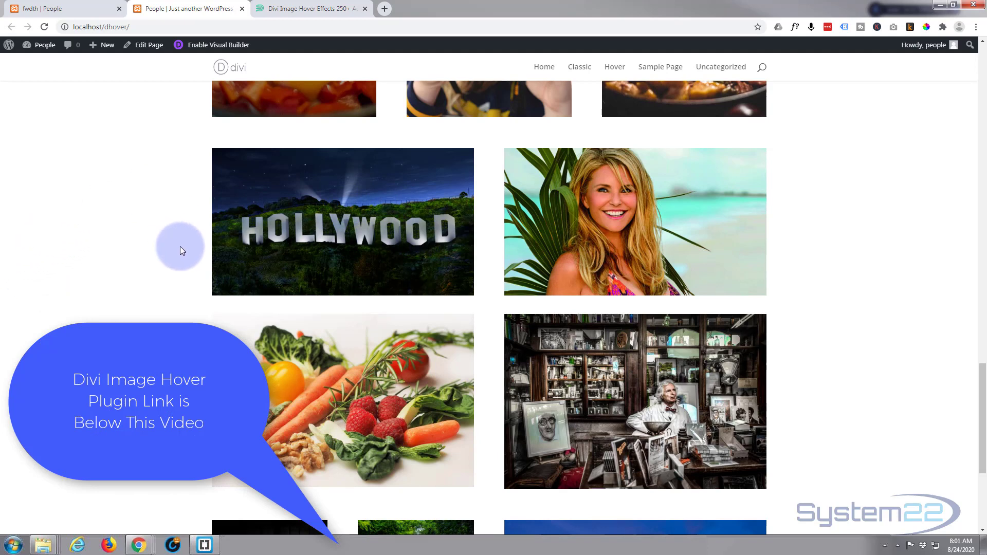
{"action": "mouse_move", "coordinate": [387, 255]}
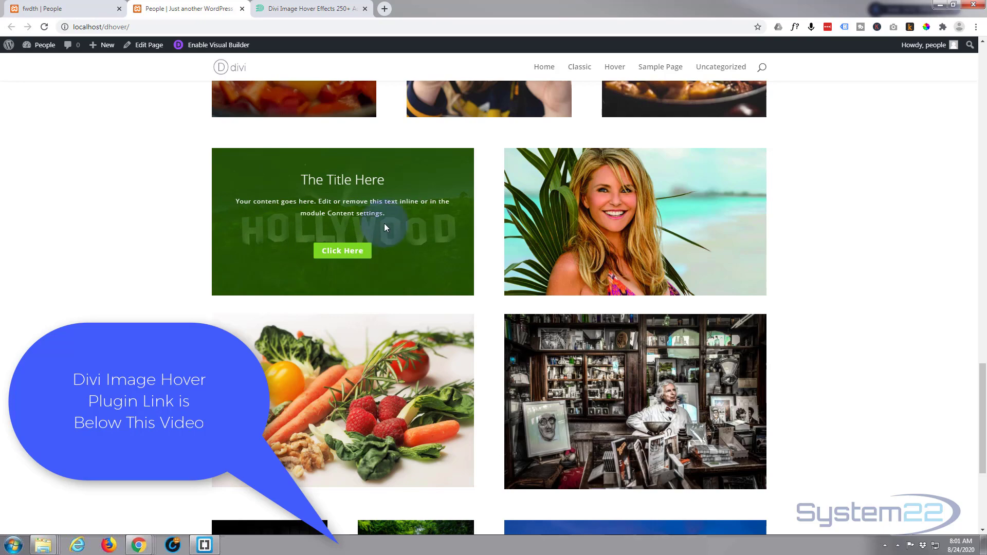
Switch to the empty fwdth page that is open in the Divi Visual Builder.
{"action": "left_click", "coordinate": [46, 10]}
{"action": "left_click", "coordinate": [190, 146]}
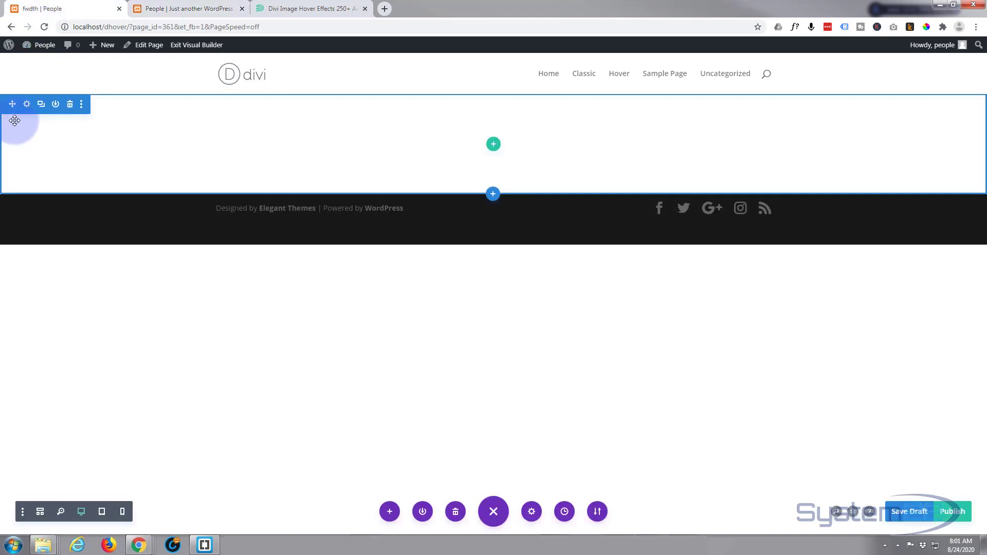
{"action": "left_click", "coordinate": [26, 105]}
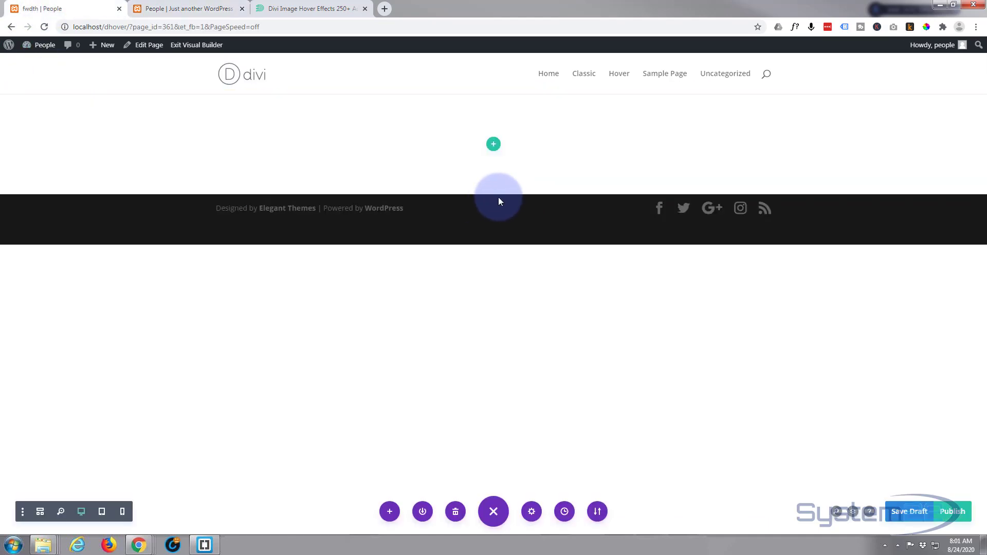
Insert a fullwidth section below the regular one to view its available modules, and delete that section again.
{"action": "mouse_move", "coordinate": [495, 194]}
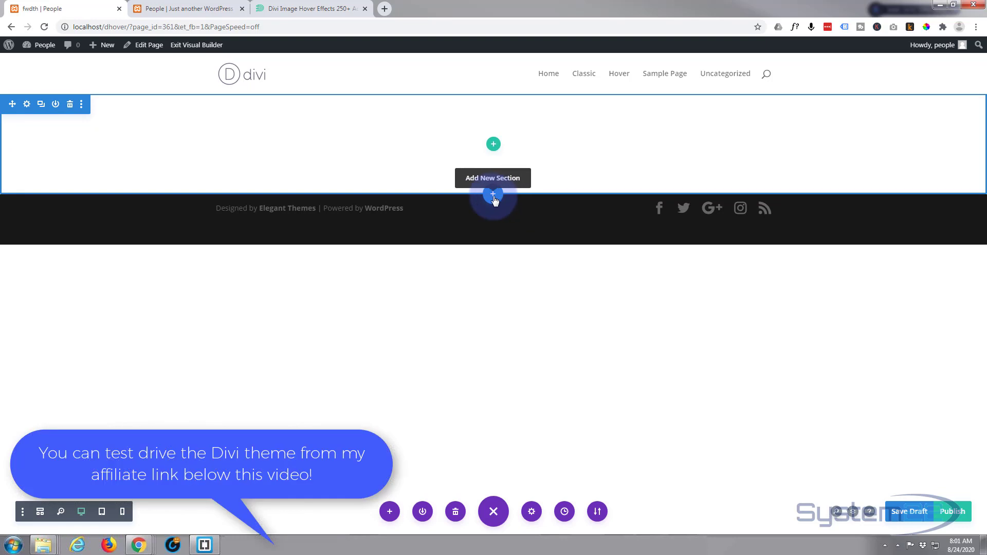
{"action": "left_click", "coordinate": [494, 195]}
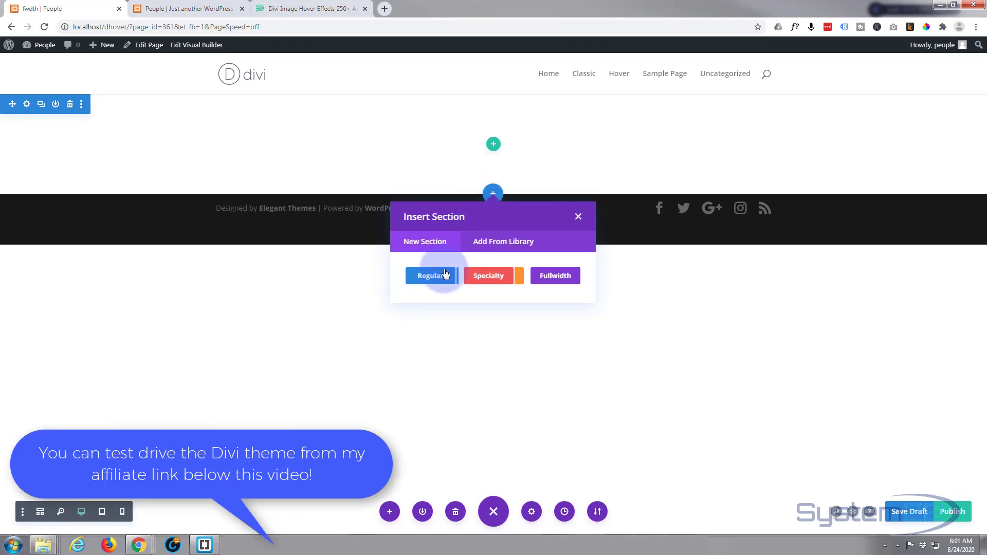
{"action": "left_click", "coordinate": [561, 276]}
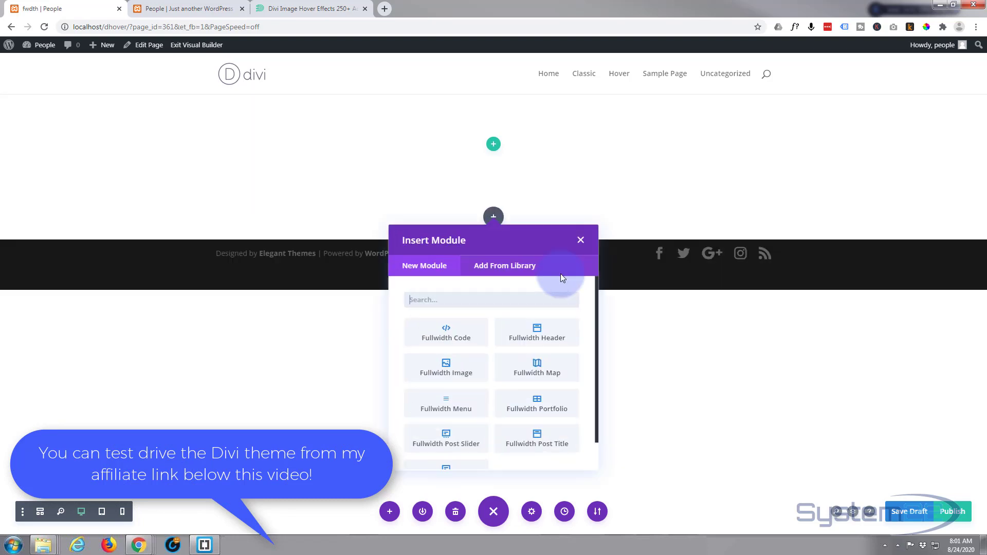
{"action": "scroll", "coordinate": [489, 370], "scroll_direction": "down", "scroll_amount": 1}
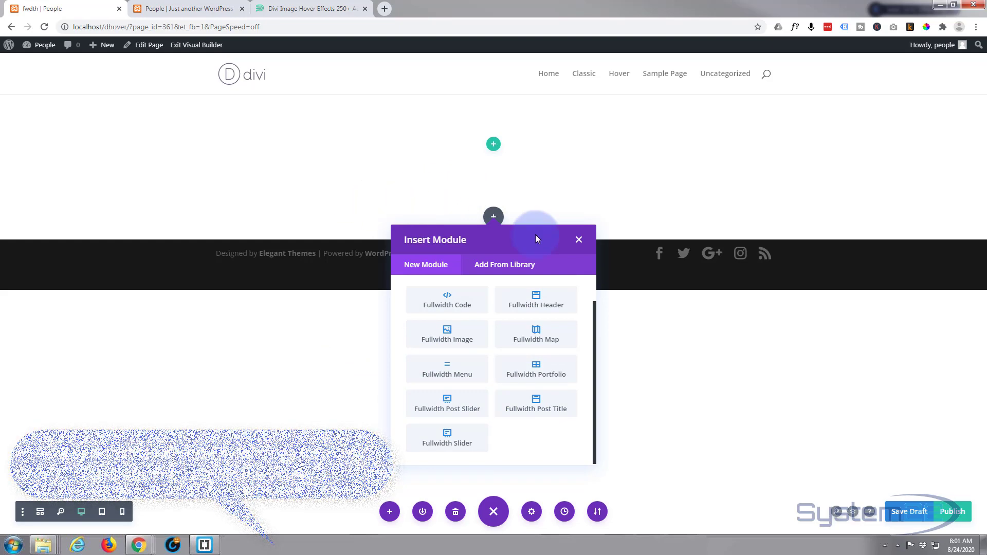
{"action": "left_click", "coordinate": [579, 242]}
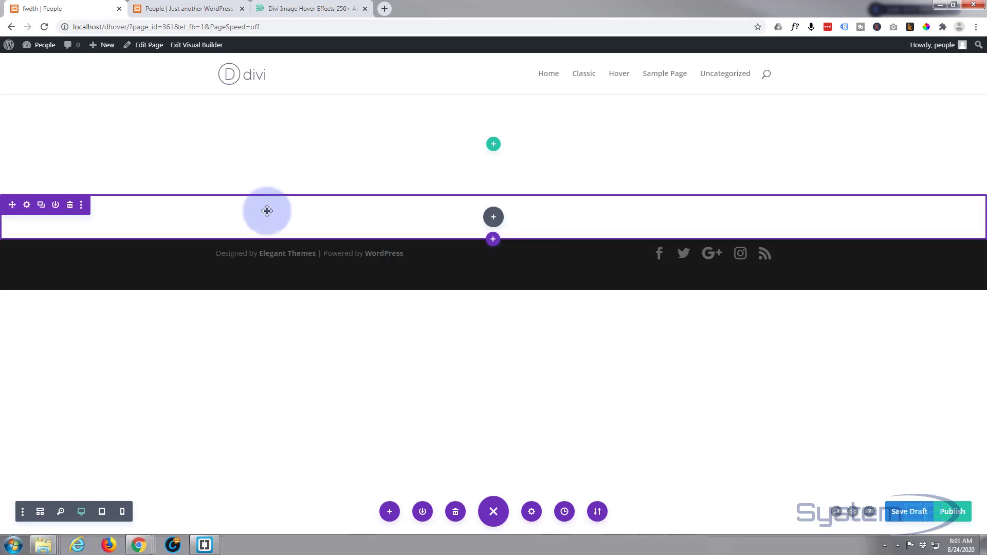
{"action": "left_click", "coordinate": [70, 205]}
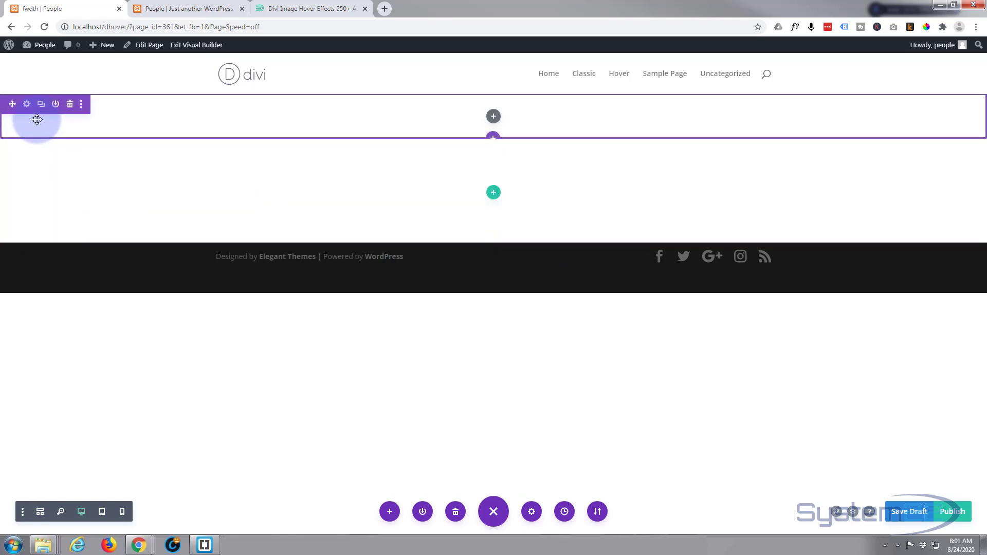
{"action": "left_click", "coordinate": [70, 104]}
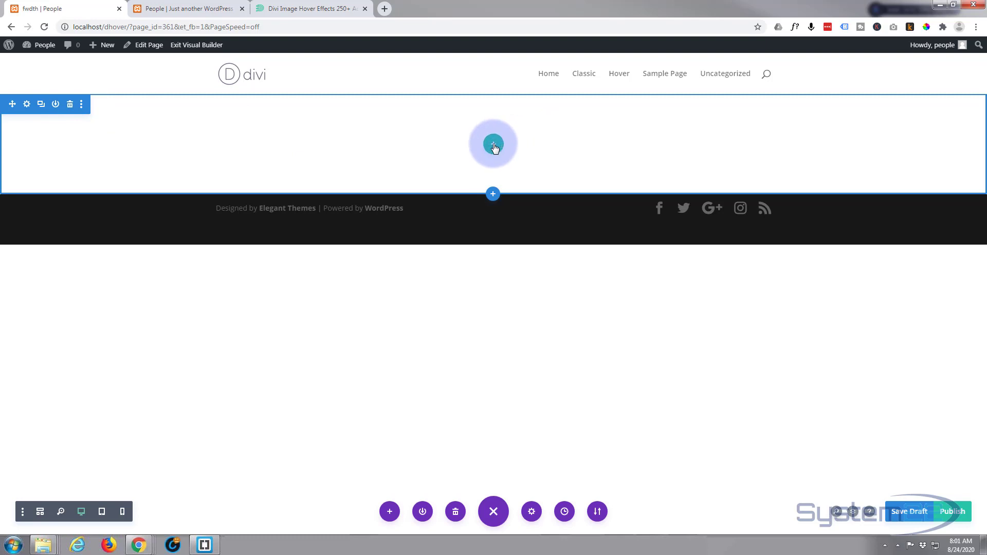
Insert a single-column row into the regular section and find Divi Image Hover among the available modules.
{"action": "left_click", "coordinate": [493, 145]}
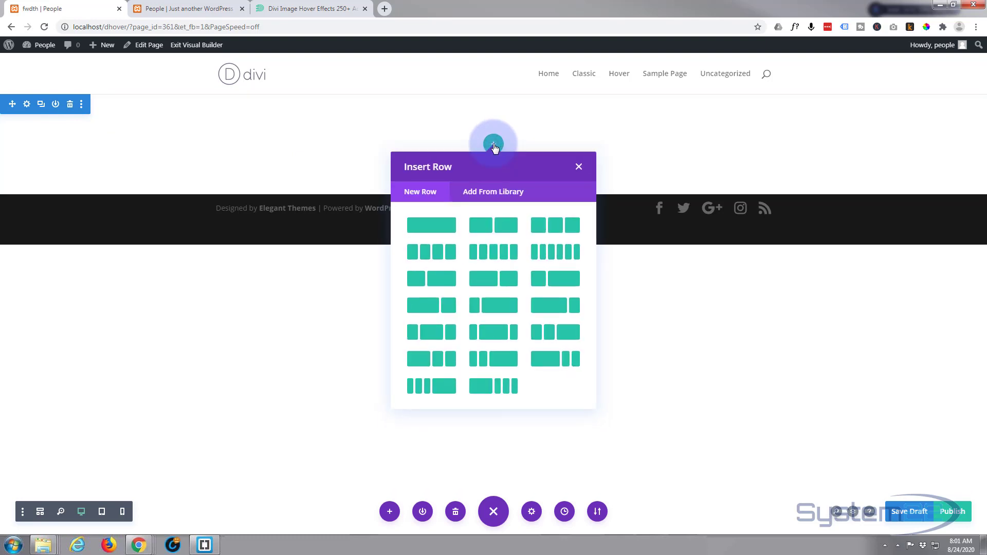
{"action": "left_click", "coordinate": [440, 225]}
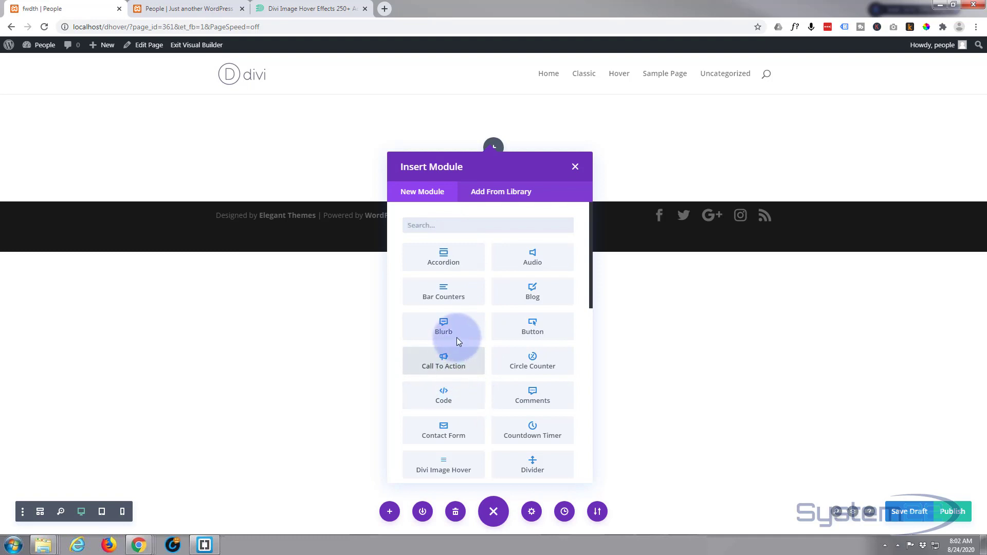
{"action": "scroll", "coordinate": [540, 393], "scroll_direction": "down", "scroll_amount": 1}
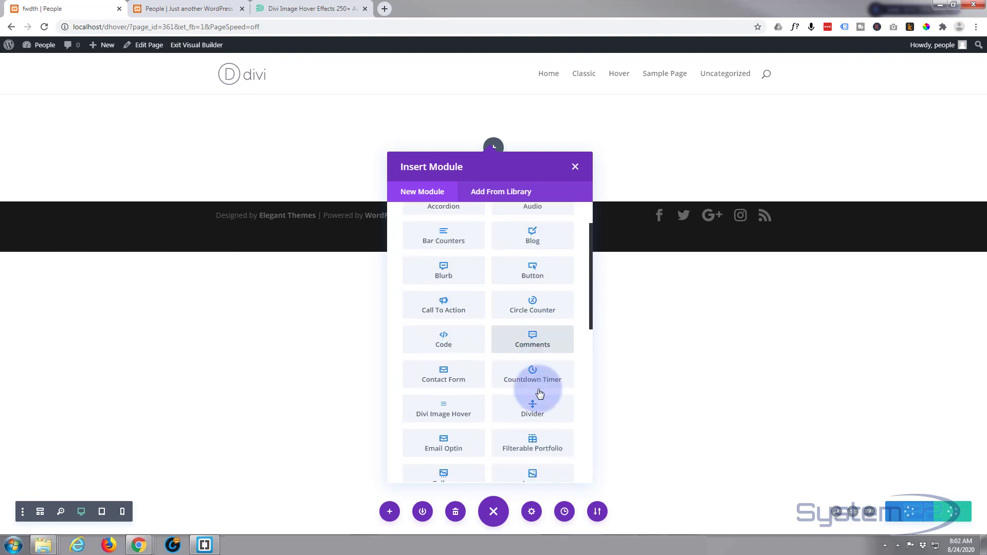
{"action": "scroll", "coordinate": [539, 393], "scroll_direction": "down", "scroll_amount": 1}
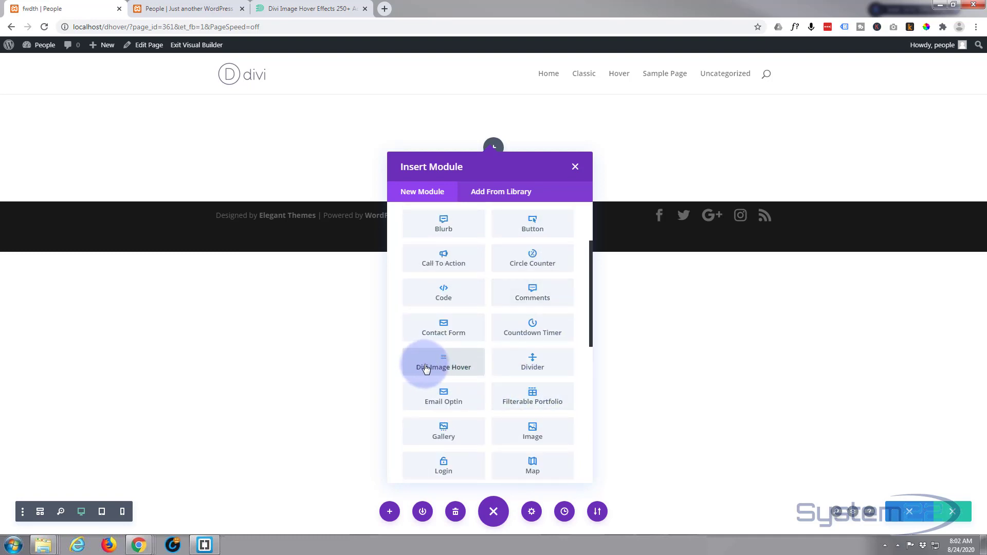
Look at the Divi Image Hover product page, and add the Divi Image Hover module to the new row.
{"action": "left_click", "coordinate": [299, 10]}
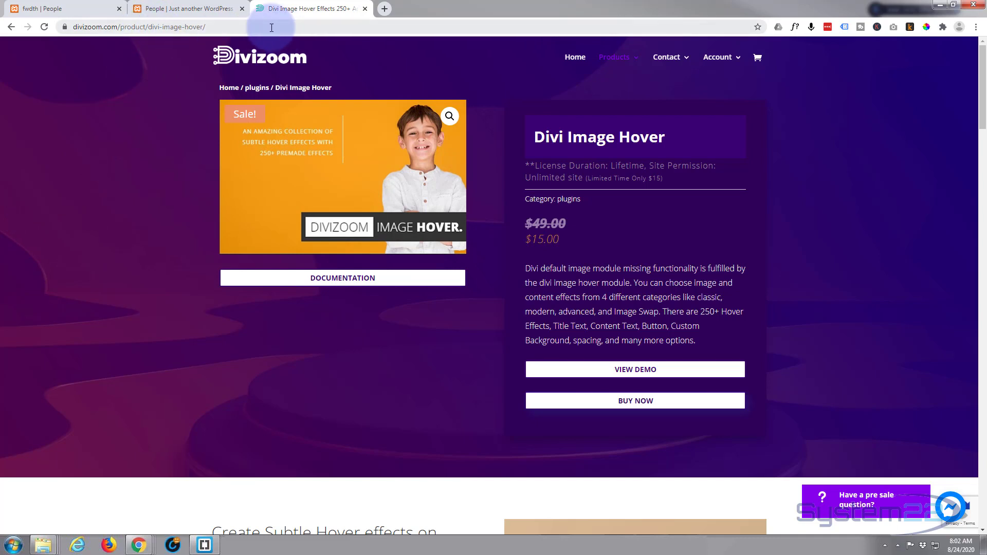
{"action": "left_click", "coordinate": [69, 9]}
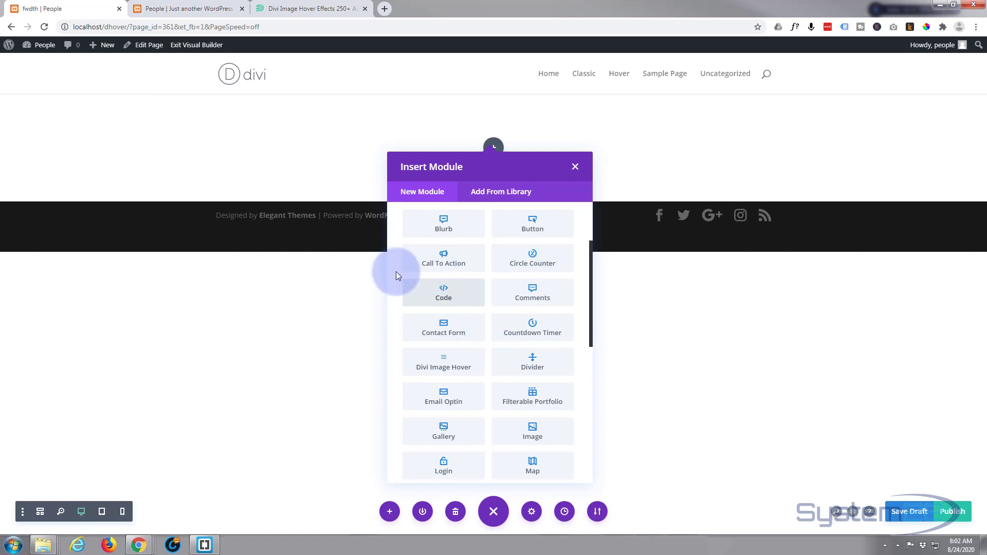
{"action": "left_click", "coordinate": [444, 366]}
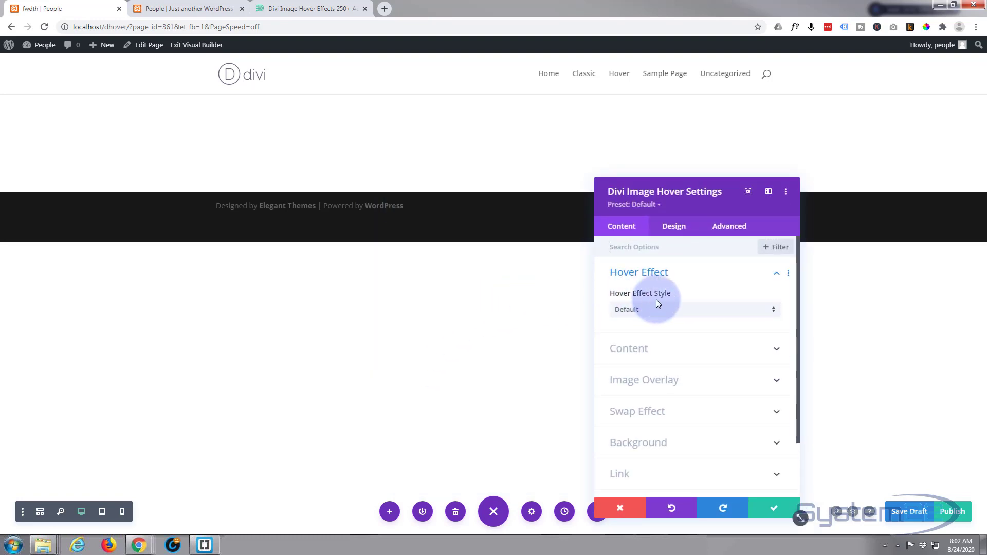
Set the module's Hover Effect Style to Classic.
{"action": "left_click", "coordinate": [682, 311]}
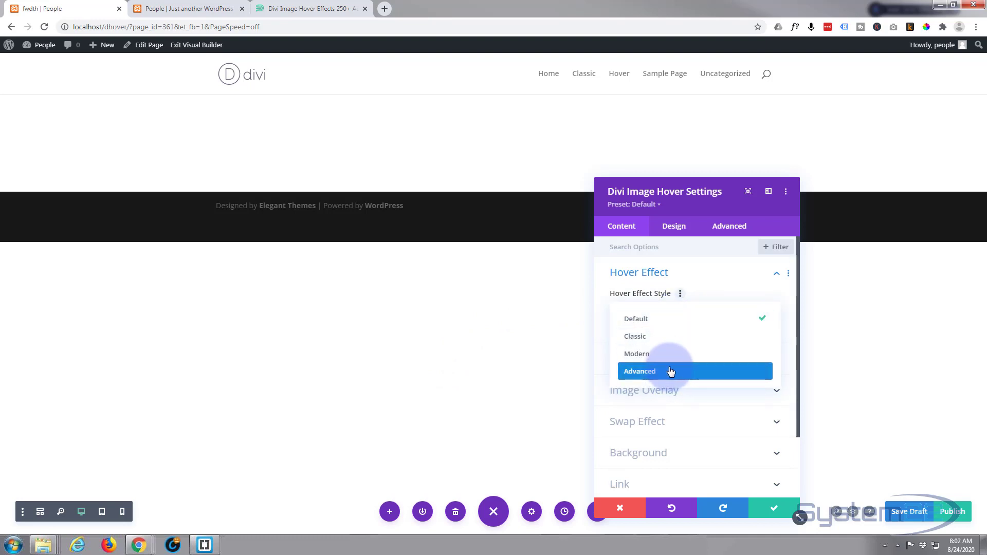
{"action": "left_click", "coordinate": [636, 337]}
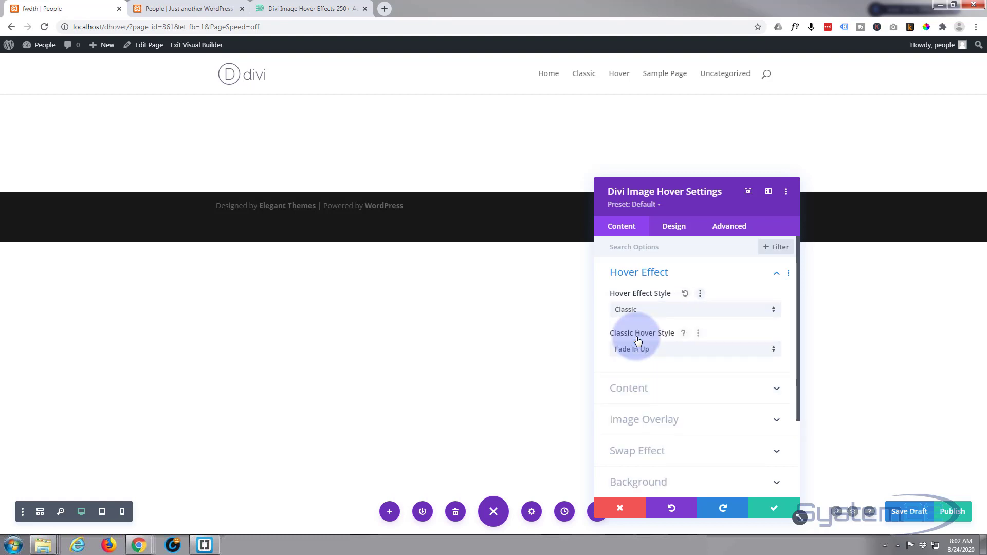
{"action": "scroll", "coordinate": [679, 365], "scroll_direction": "down", "scroll_amount": 2}
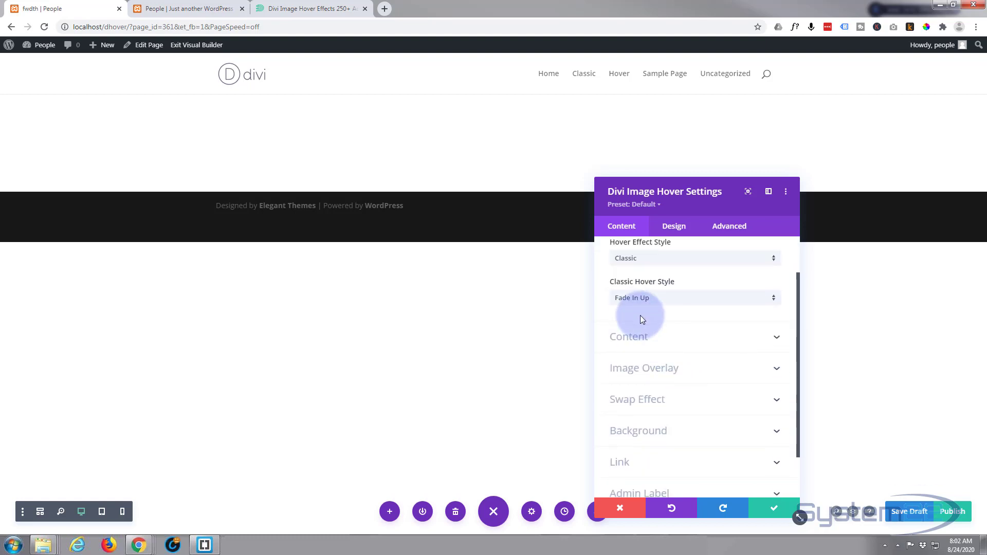
{"action": "scroll", "coordinate": [683, 345], "scroll_direction": "down", "scroll_amount": 2}
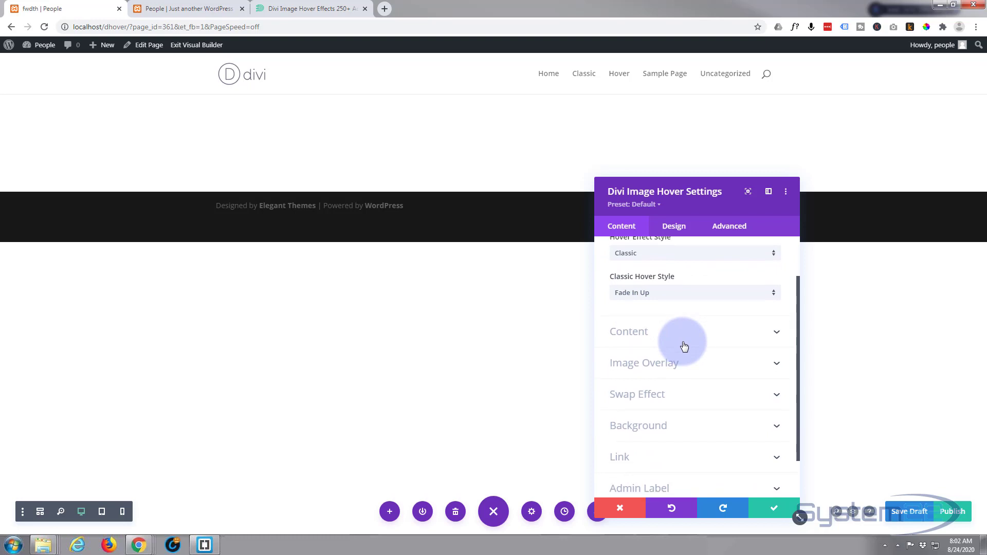
Upload fs.jpg as the module's image and set its alt text to "Laptop".
{"action": "left_click", "coordinate": [698, 295]}
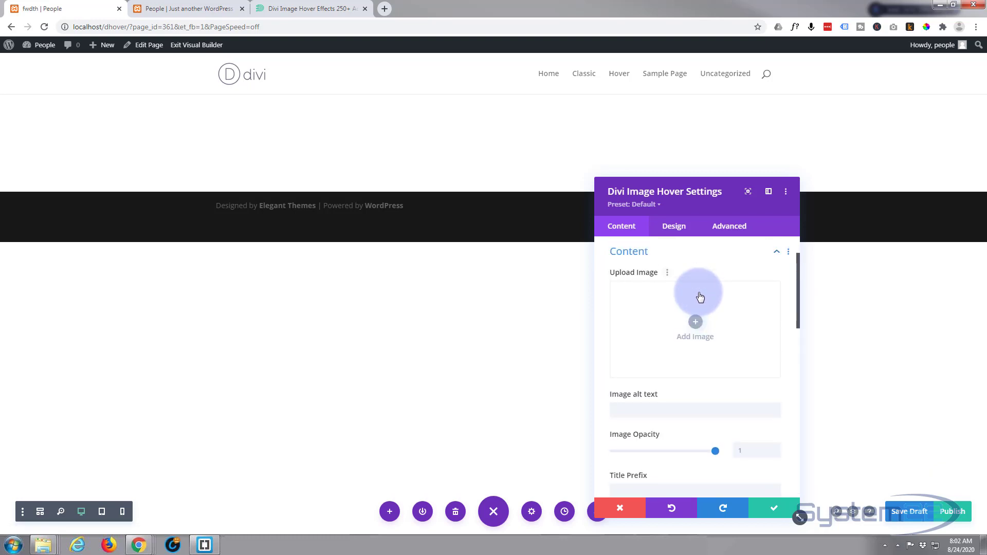
{"action": "left_click", "coordinate": [696, 324]}
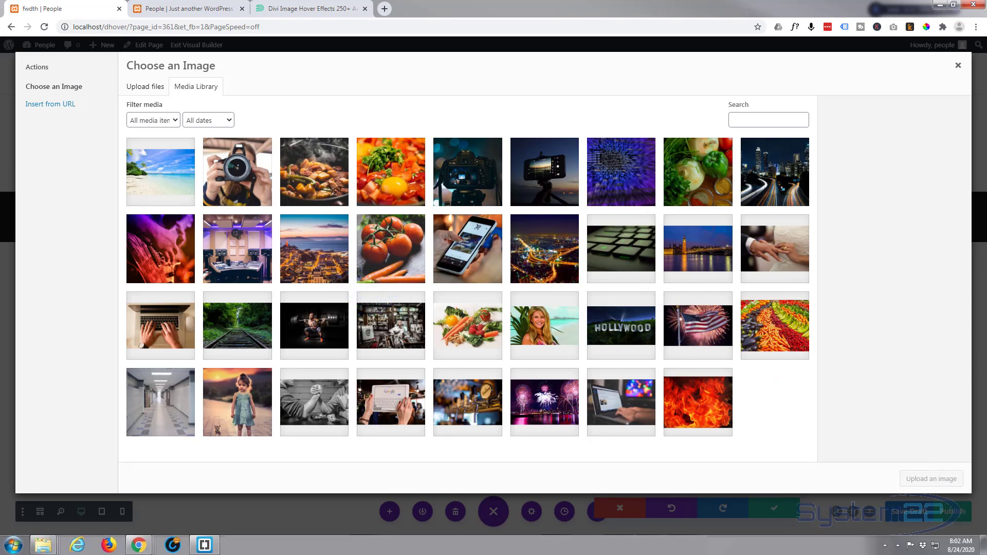
{"action": "left_click_drag", "start_coordinate": [137, 194], "coordinate": [269, 193]}
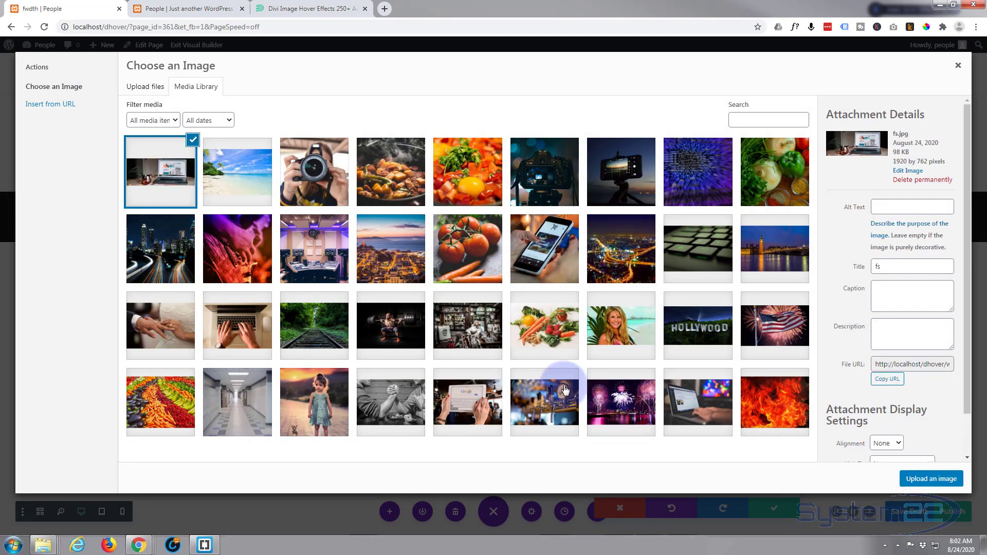
{"action": "left_click", "coordinate": [924, 482]}
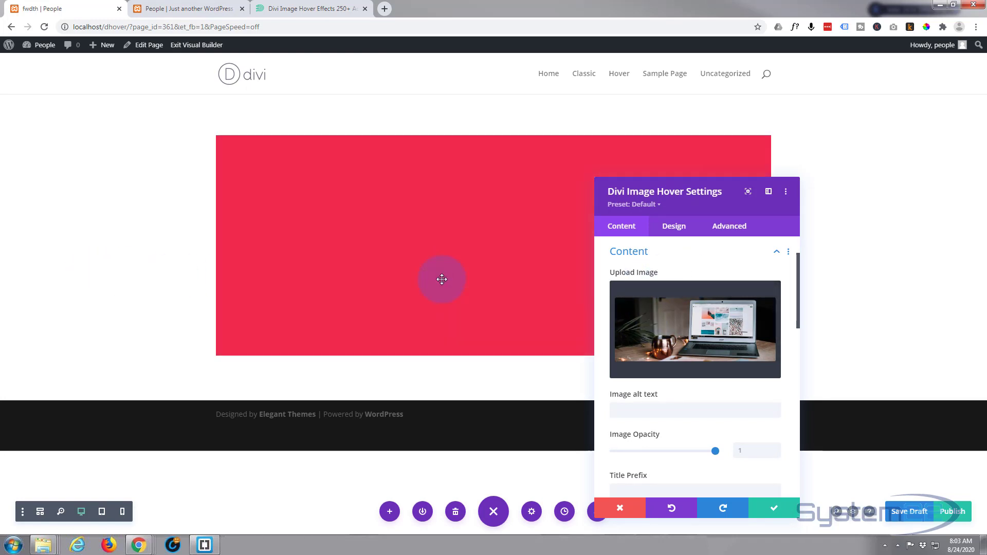
{"action": "scroll", "coordinate": [681, 397], "scroll_direction": "down", "scroll_amount": 1}
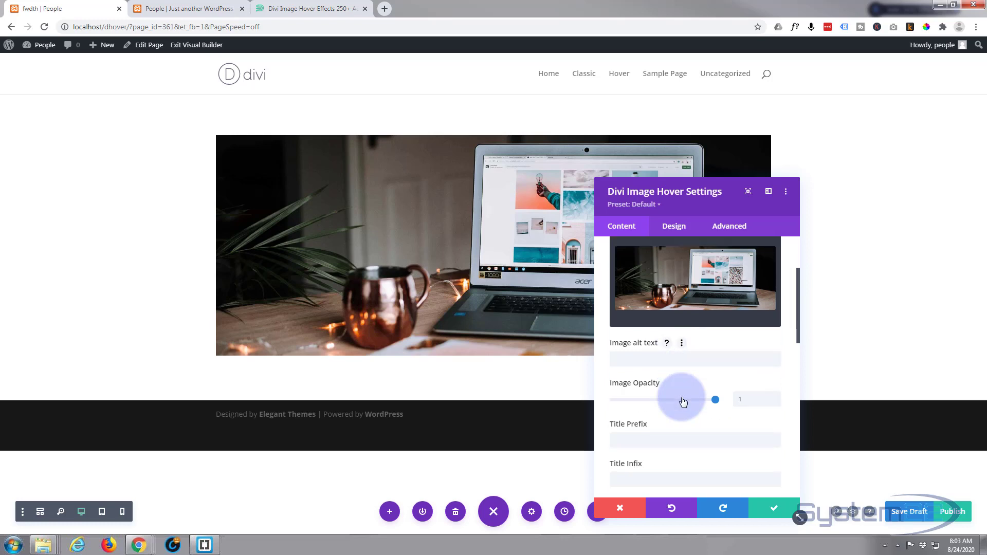
{"action": "left_click", "coordinate": [628, 359]}
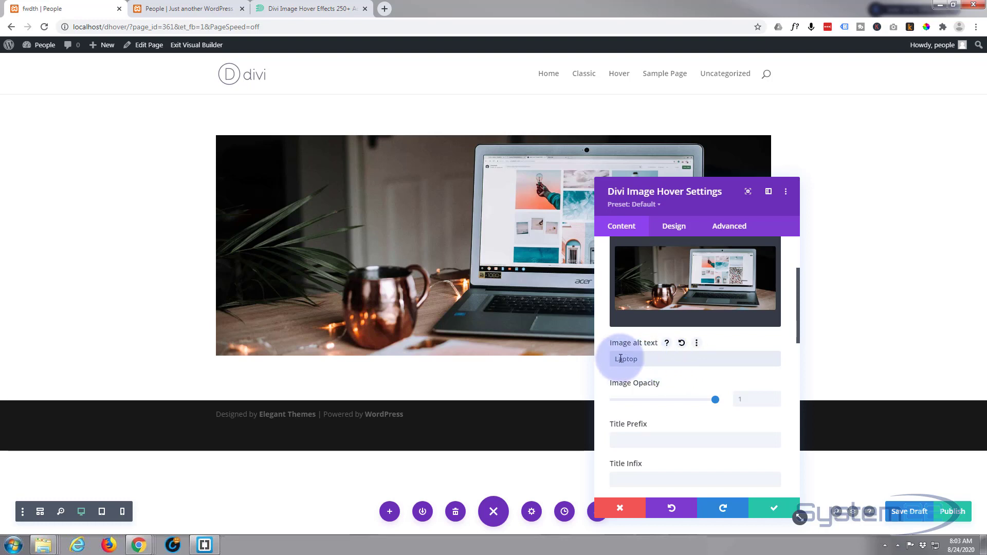
Set the module's Title Prefix to "Huge", Title Infix to "News" and Title Suffix to "Title".
{"action": "scroll", "coordinate": [677, 390], "scroll_direction": "down", "scroll_amount": 1}
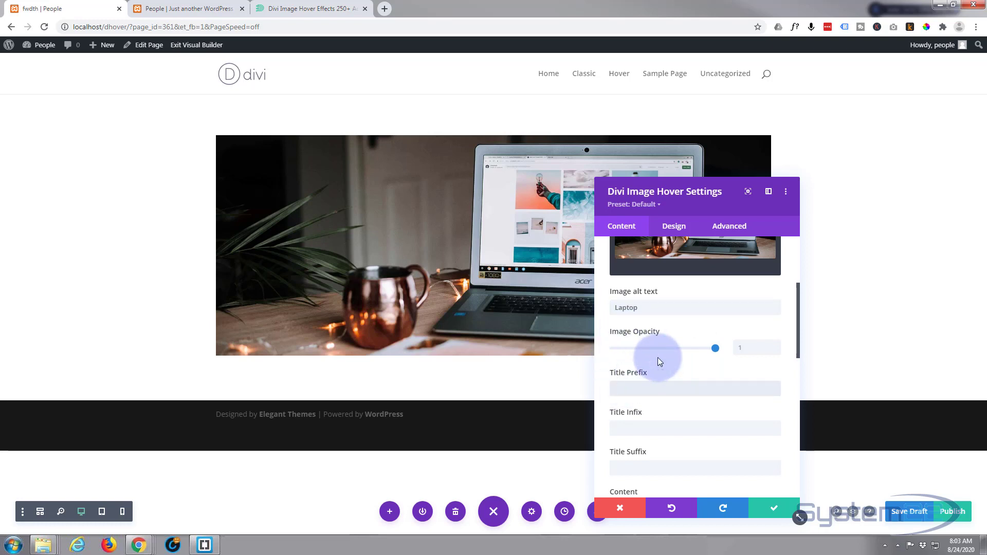
{"action": "type", "text": "Huge"}
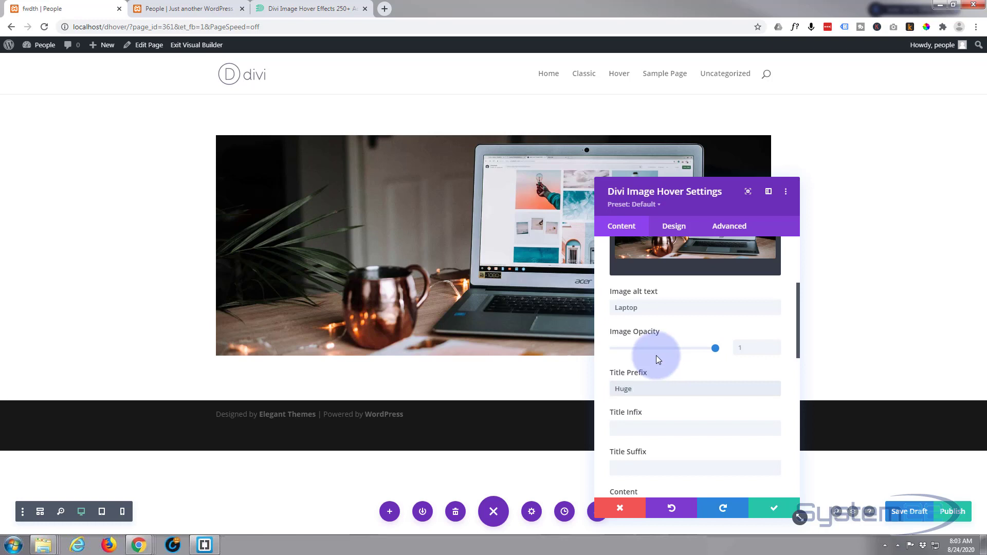
{"action": "left_click", "coordinate": [627, 427]}
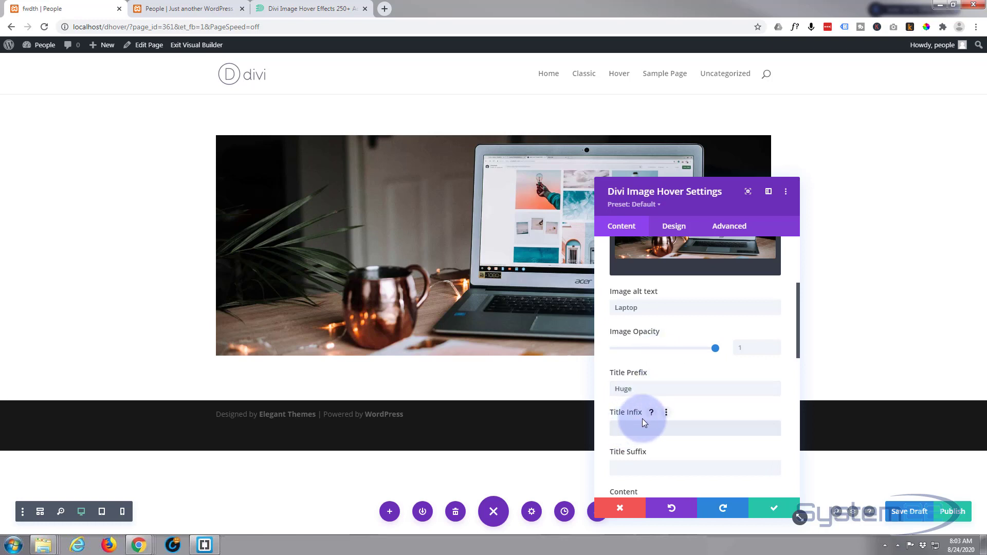
{"action": "type", "text": "News"}
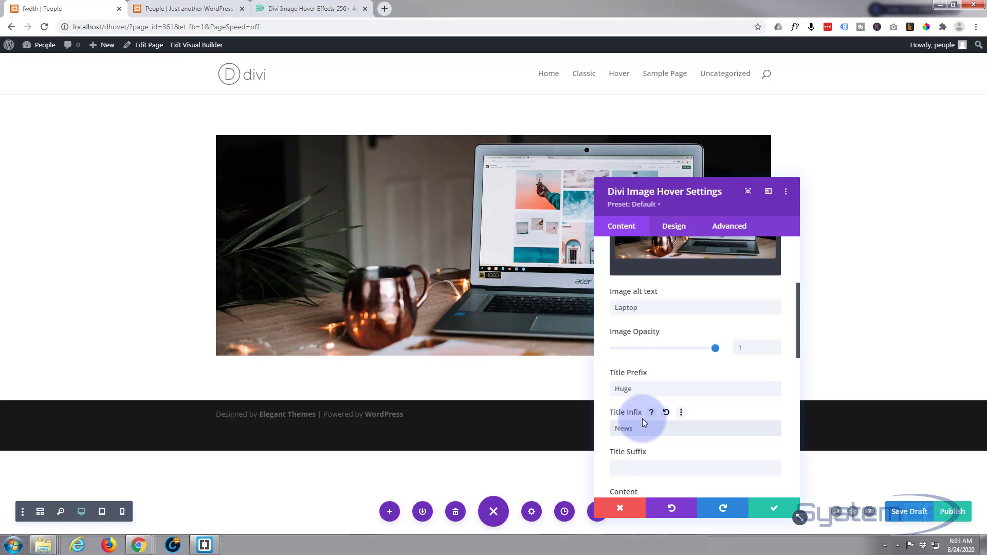
{"action": "left_click", "coordinate": [622, 469]}
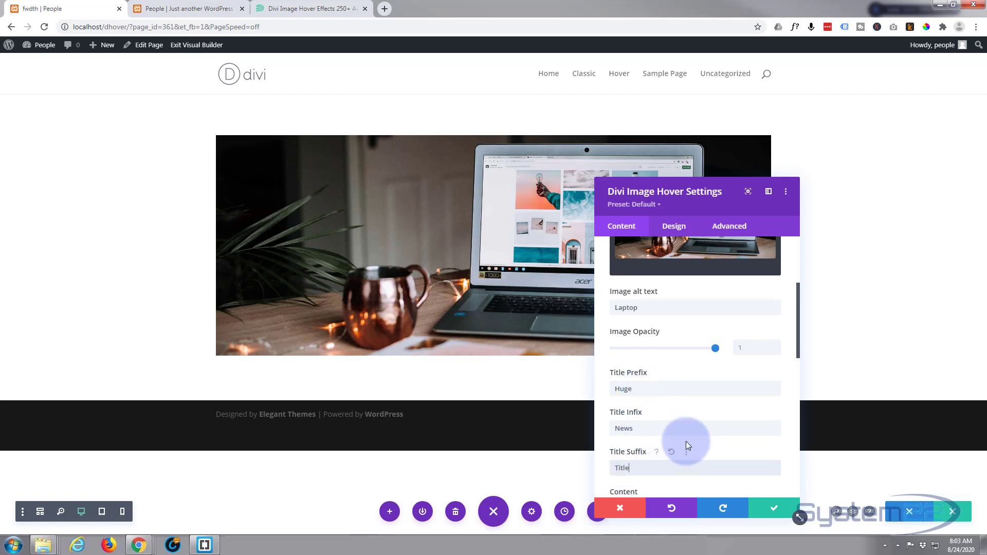
{"action": "mouse_move", "coordinate": [292, 277]}
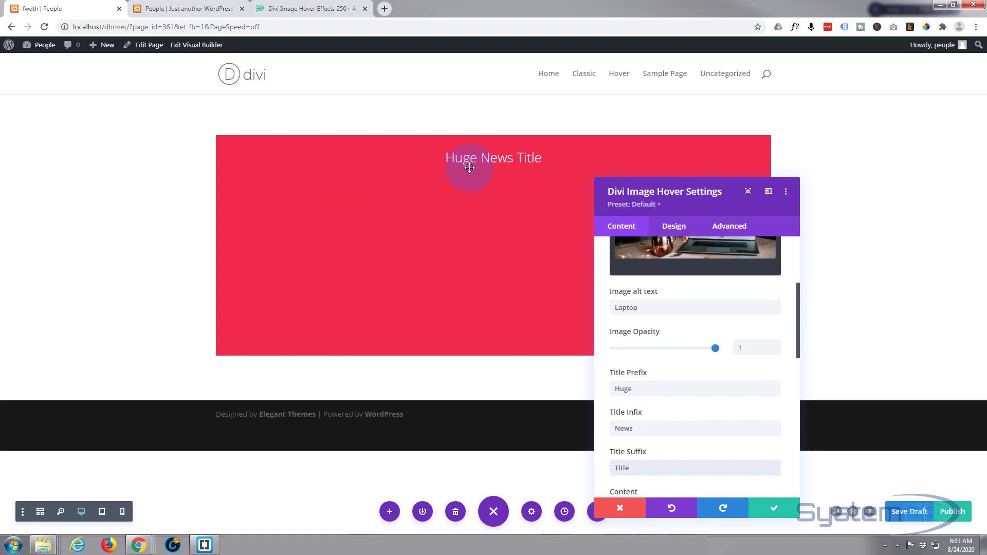
Fill the module's content with the paragraph running from "Divi Theme Find The Video You Are Looking For." to "You will not be disappointed!".
{"action": "scroll", "coordinate": [671, 362], "scroll_direction": "down", "scroll_amount": 2}
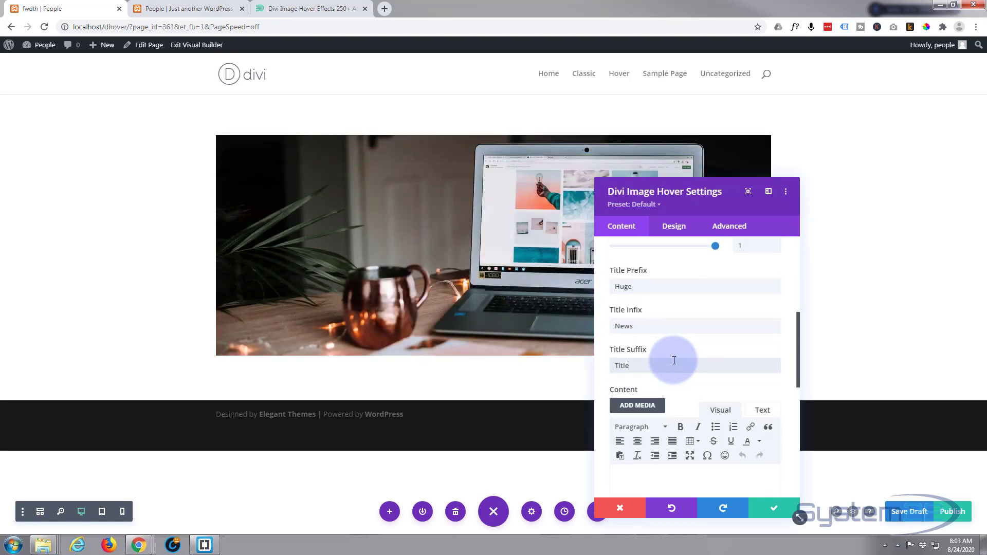
{"action": "scroll", "coordinate": [692, 310], "scroll_direction": "down", "scroll_amount": 3}
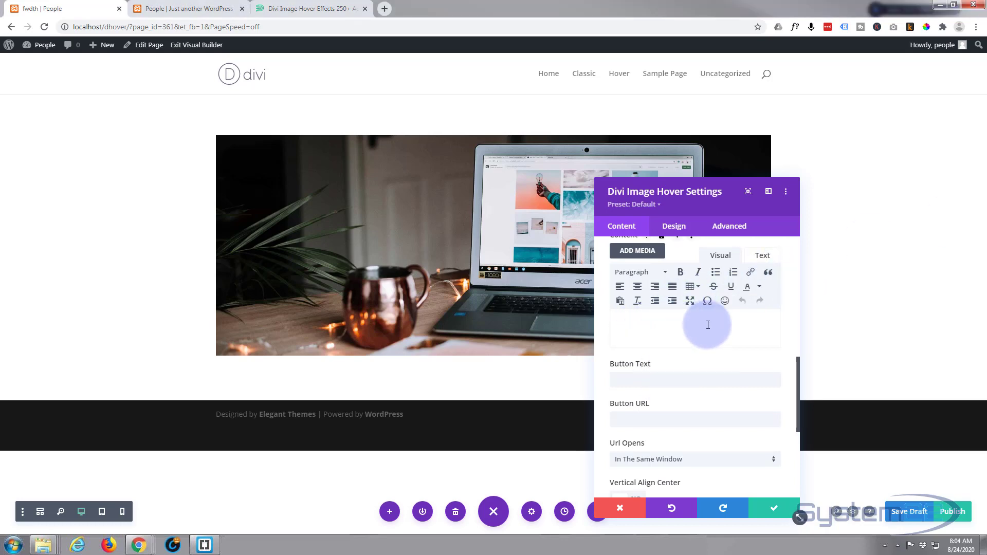
{"action": "type", "text": "Divi Theme Find The Video You Are Looking For. The Divi theme from elegant themes is absolutely awesome. Whenever I have a WordPress build, it's my go-to theme every time. I have built many, many sites with the Divi theme and it just keeps on getting better. Elegant themes keeps adding features, and tools to increase your productivity, as well as ease of use and site load speed. So if you are building a WordPress site I recommend you give it a try. You will not be disappointed!"}
{"action": "mouse_move", "coordinate": [485, 299]}
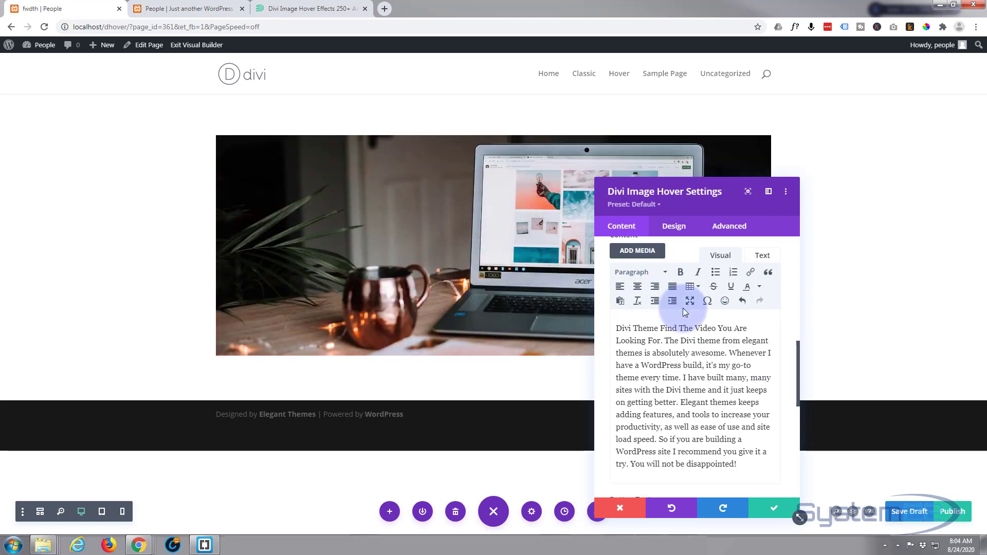
Set the module's Button Text to "Check it out!" and its Button URL to "#".
{"action": "scroll", "coordinate": [686, 310], "scroll_direction": "down", "scroll_amount": 2}
{"action": "scroll", "coordinate": [687, 310], "scroll_direction": "down", "scroll_amount": 2}
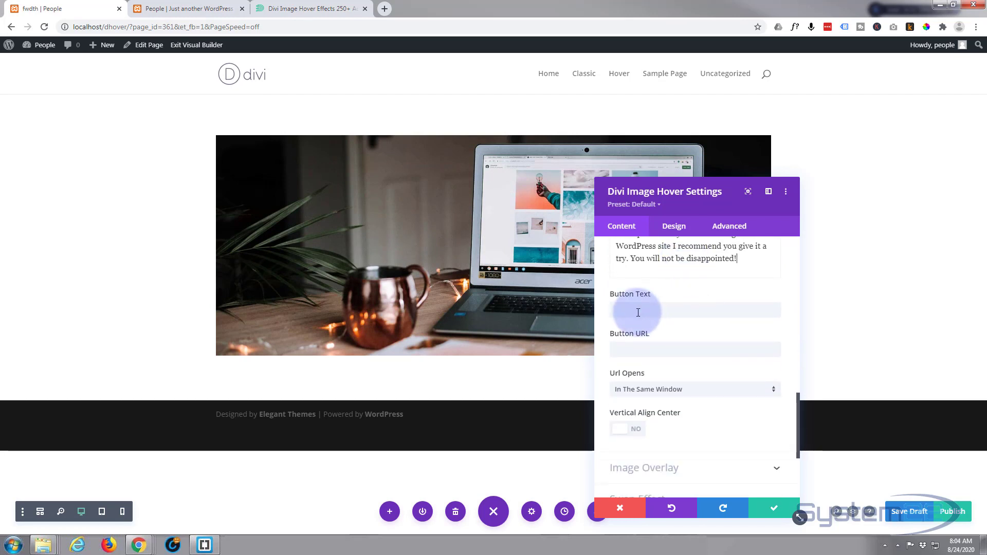
{"action": "left_click", "coordinate": [637, 310]}
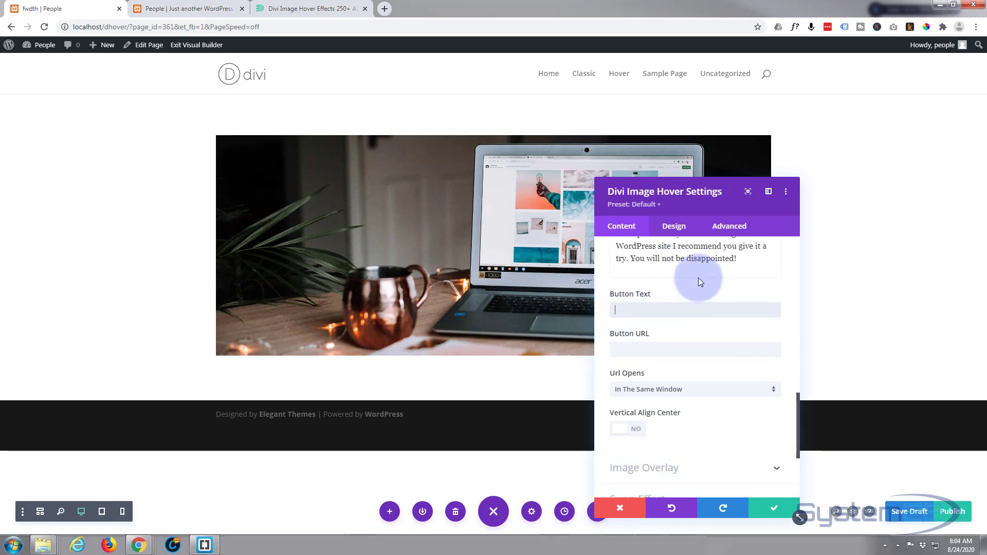
{"action": "type", "text": "Check it out!"}
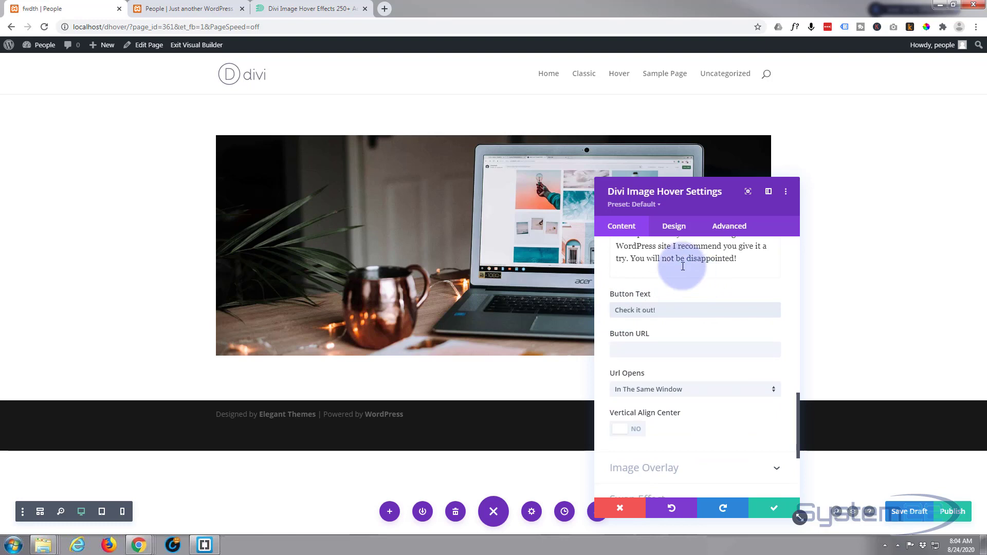
{"action": "mouse_move", "coordinate": [379, 249]}
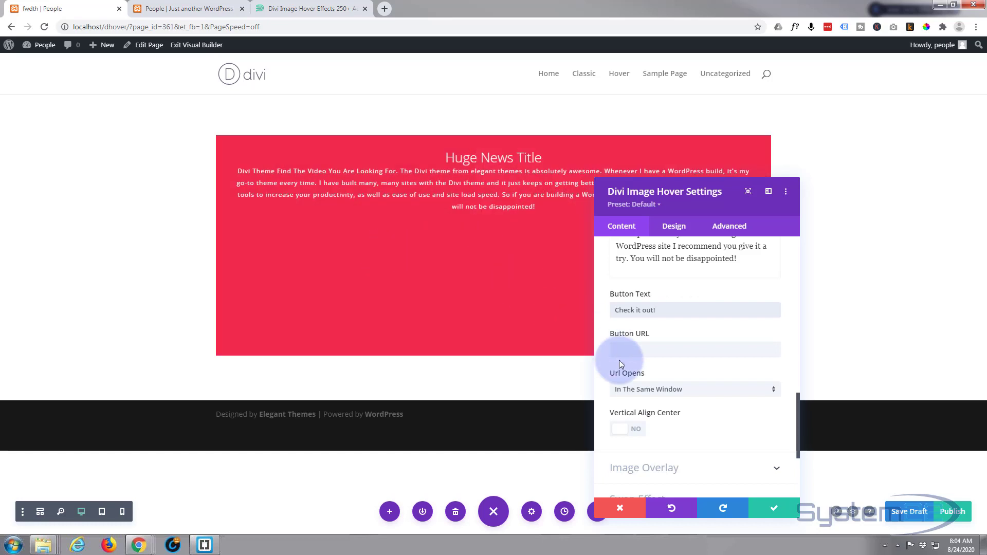
{"action": "left_click", "coordinate": [630, 350]}
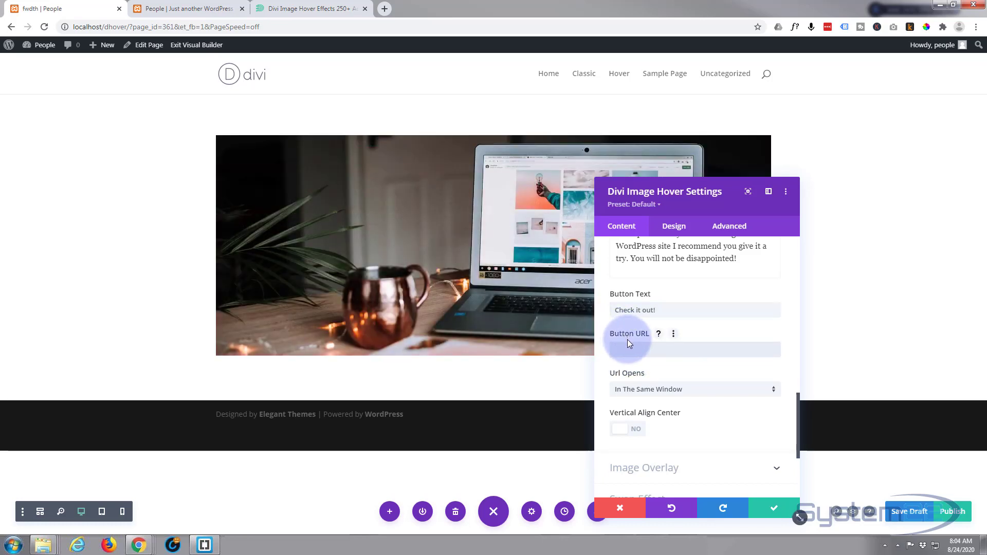
{"action": "type", "text": "#"}
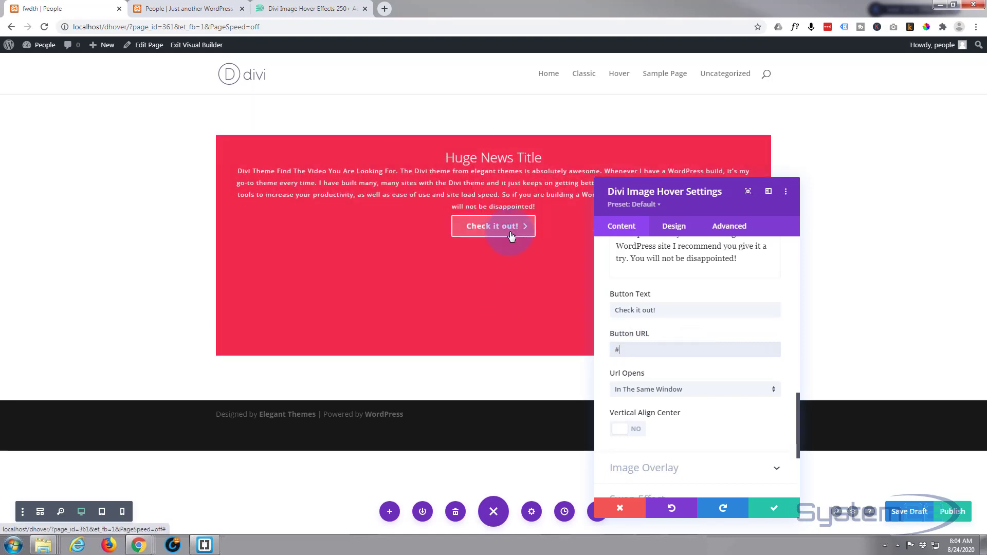
Keep the button URL opening in the same window and turn on Vertical Align Center for the hover content.
{"action": "scroll", "coordinate": [723, 303], "scroll_direction": "down", "scroll_amount": 1}
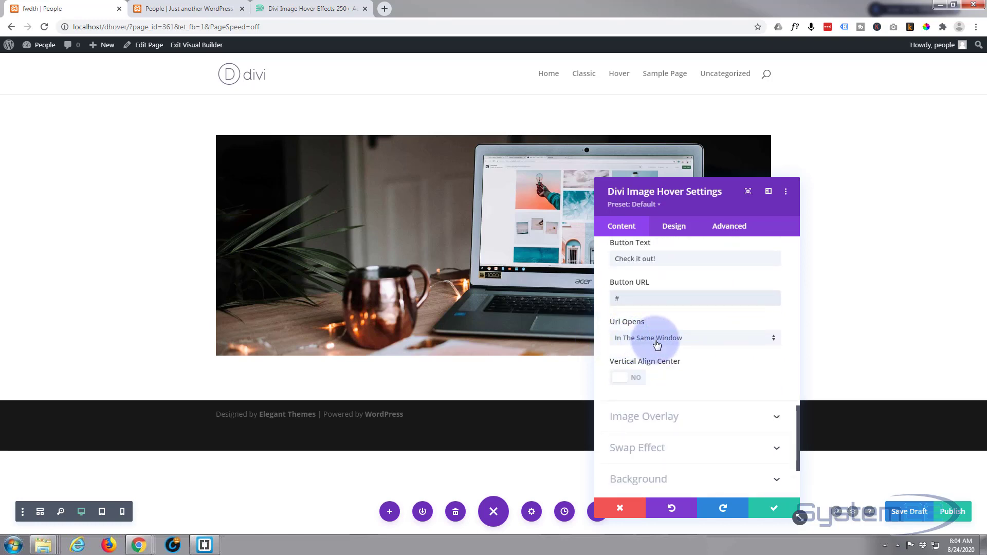
{"action": "left_click", "coordinate": [741, 344]}
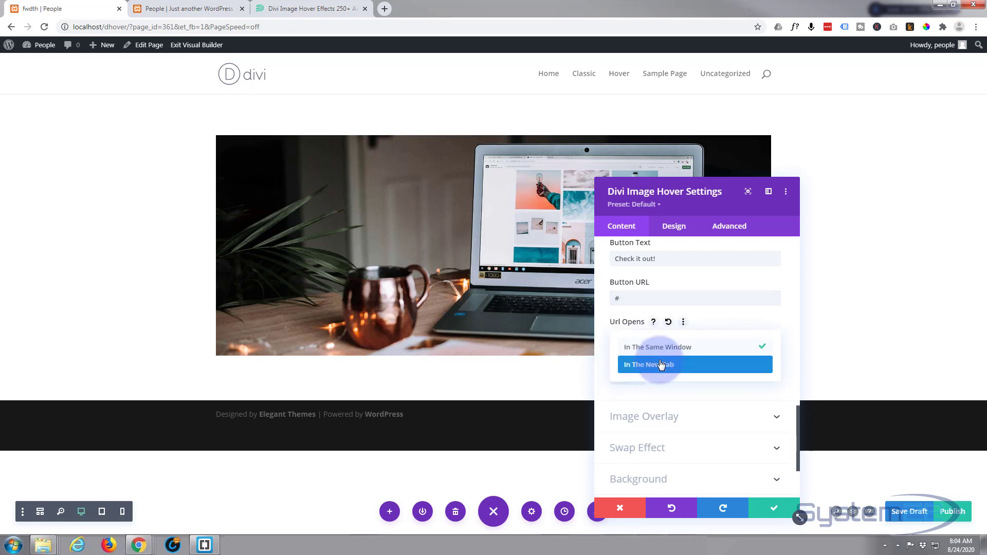
{"action": "left_click", "coordinate": [603, 362]}
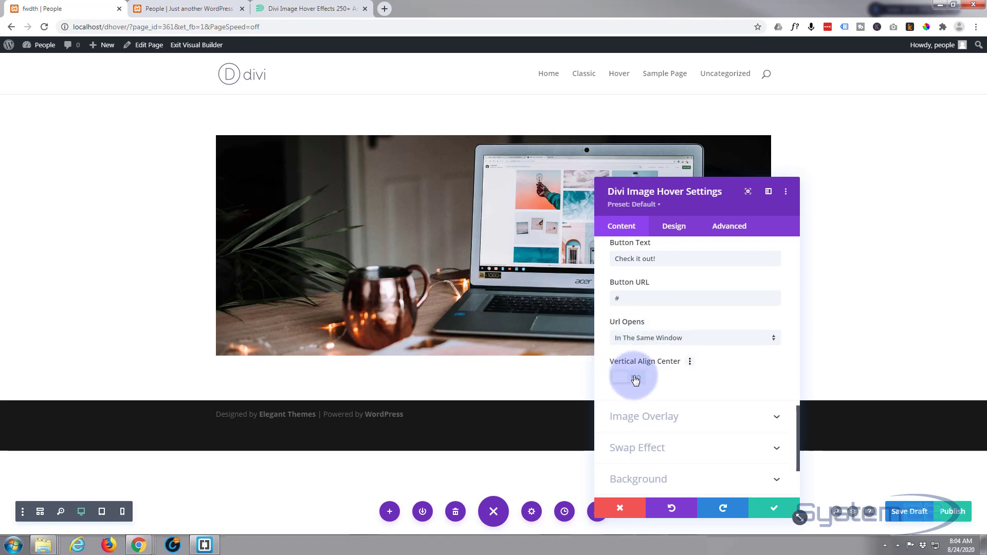
{"action": "mouse_move", "coordinate": [476, 249]}
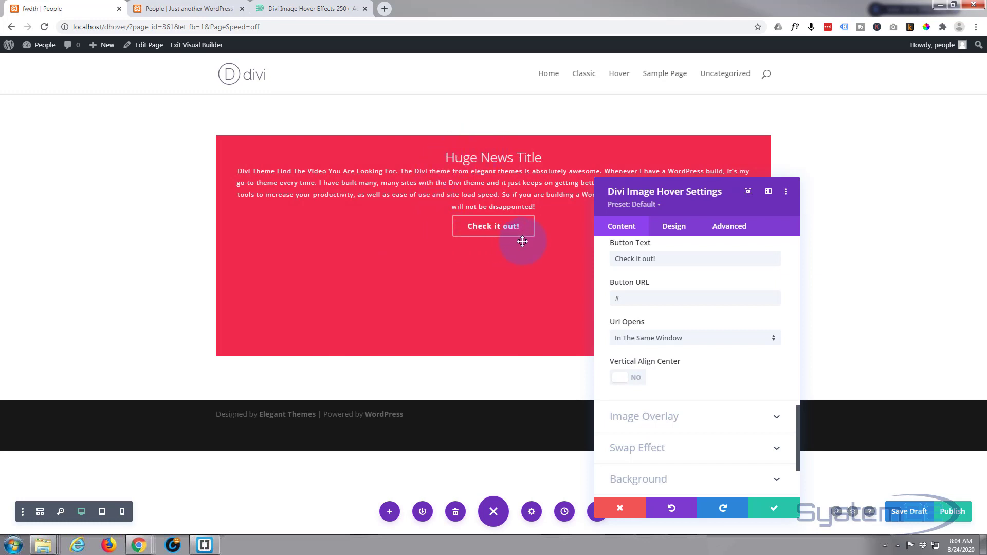
{"action": "left_click", "coordinate": [638, 378]}
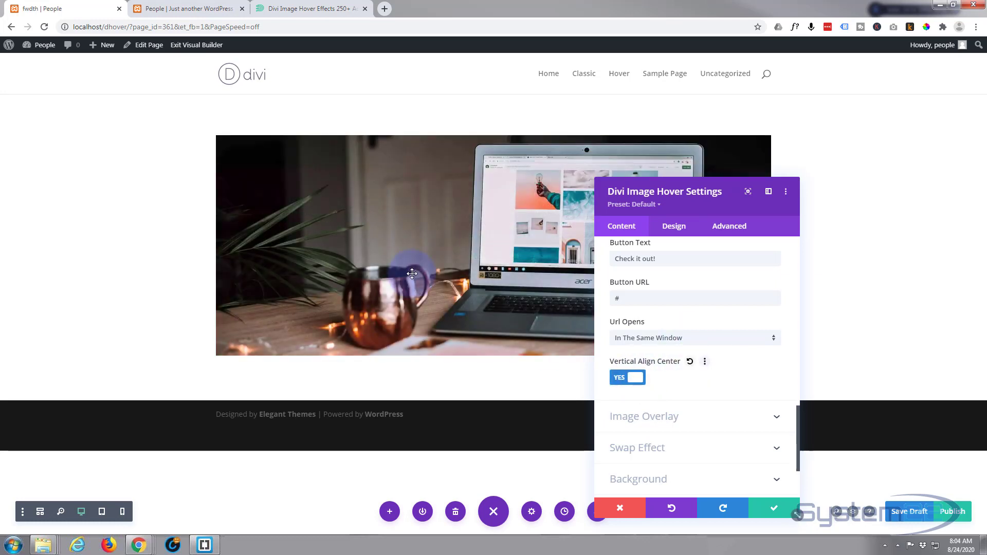
{"action": "mouse_move", "coordinate": [411, 273]}
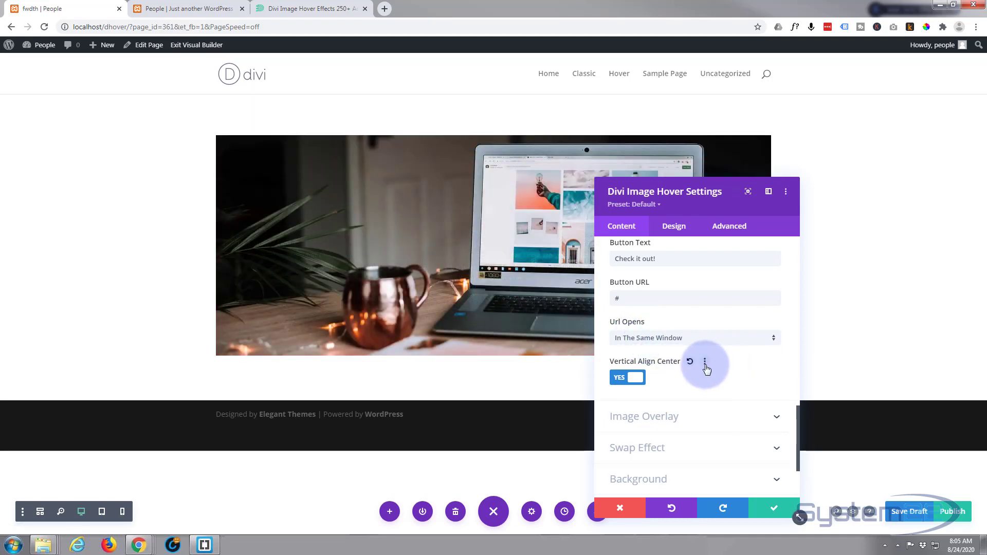
Give the image overlay a semi-transparent black background color of rgba(0,0,0,0.4).
{"action": "scroll", "coordinate": [705, 365], "scroll_direction": "down", "scroll_amount": 3}
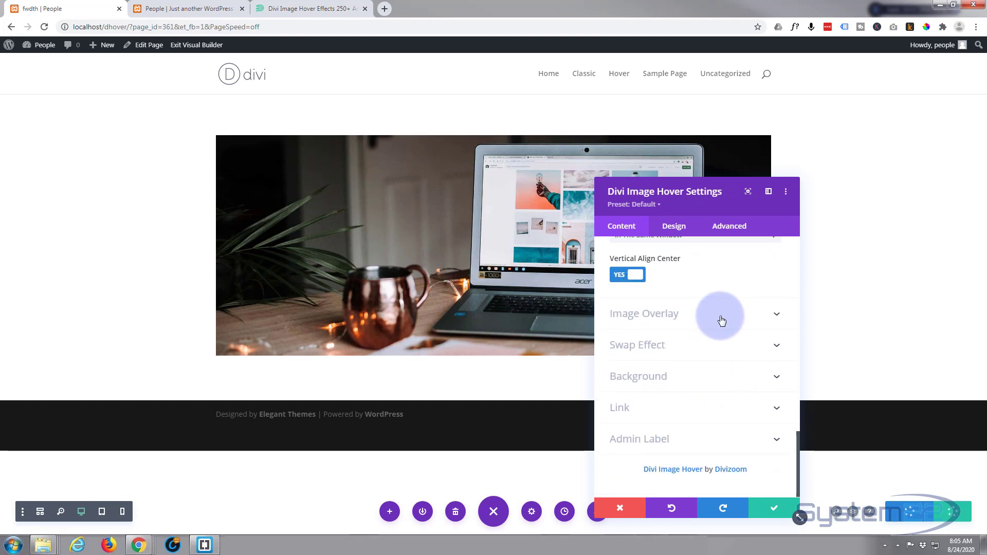
{"action": "left_click", "coordinate": [722, 321]}
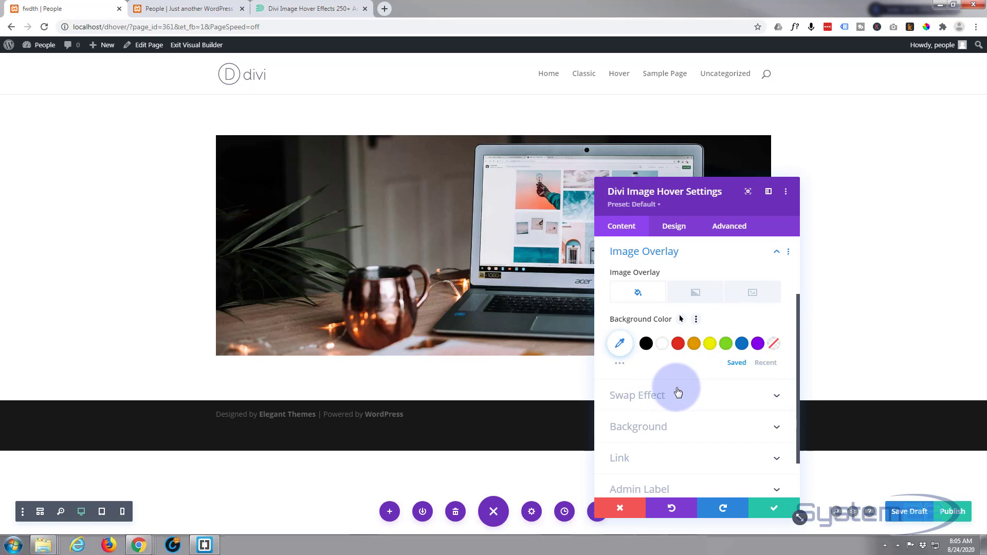
{"action": "left_click", "coordinate": [647, 343]}
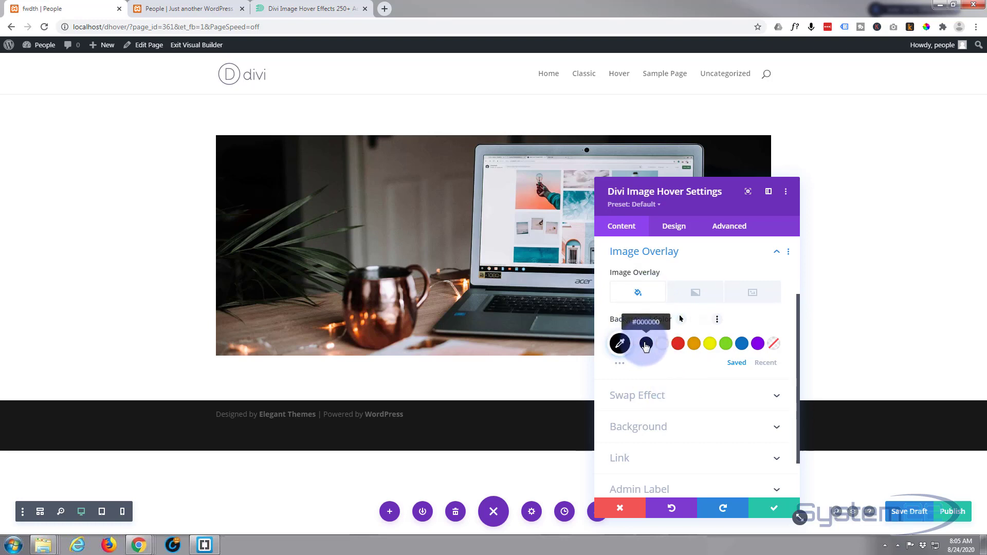
{"action": "left_click", "coordinate": [620, 344]}
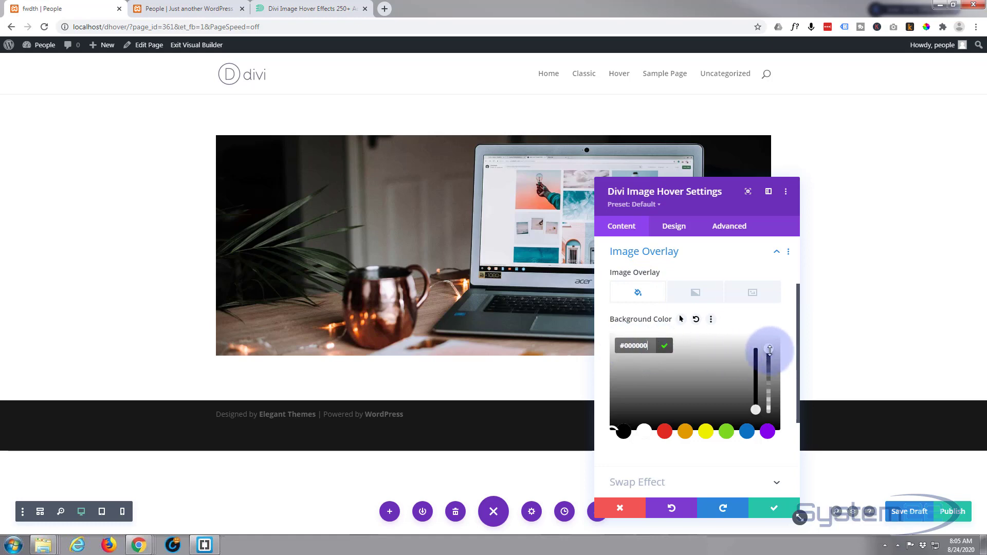
{"action": "left_click_drag", "start_coordinate": [769, 350], "coordinate": [771, 398]}
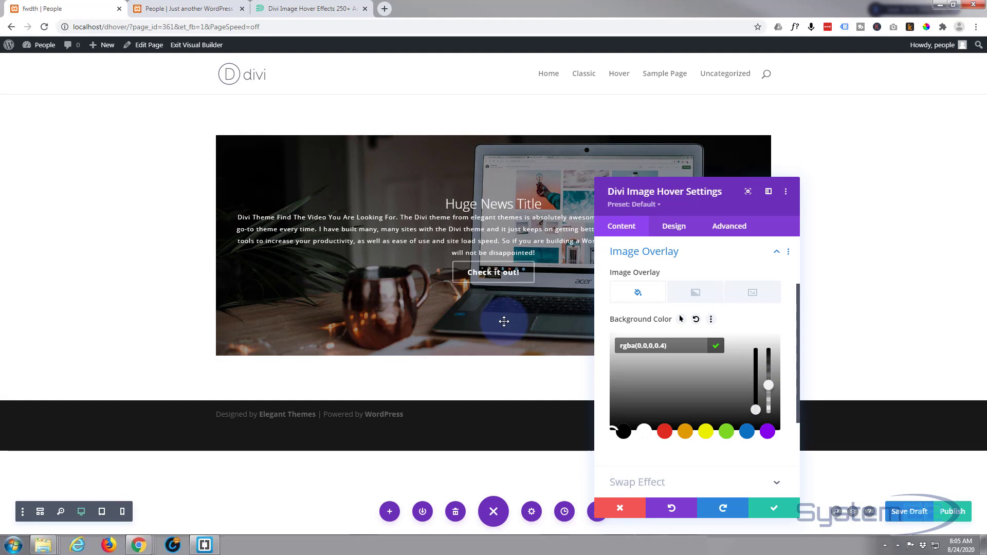
Review the module's link URL and link target settings, and preview the hover effect on the image.
{"action": "scroll", "coordinate": [739, 341], "scroll_direction": "down", "scroll_amount": 3}
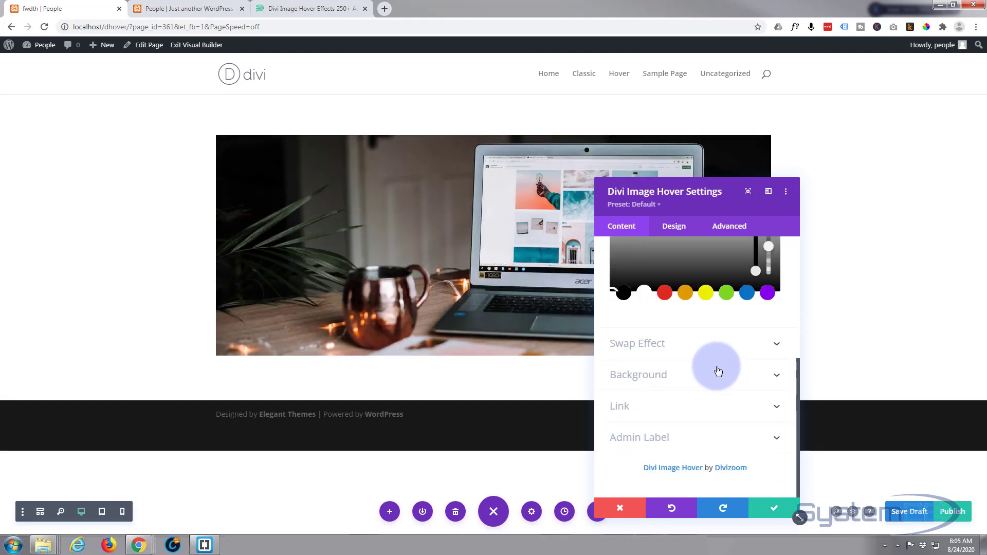
{"action": "left_click", "coordinate": [668, 410]}
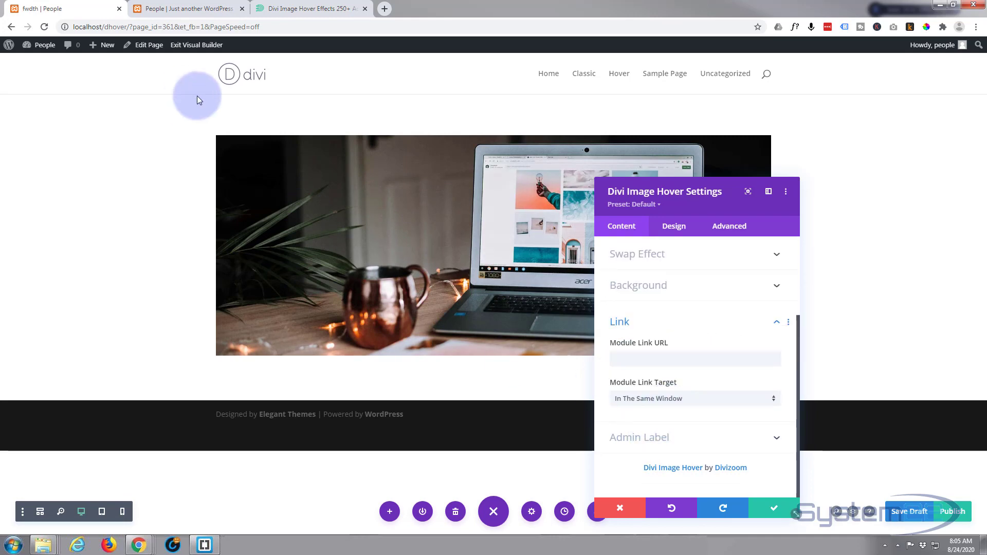
{"action": "mouse_move", "coordinate": [261, 298]}
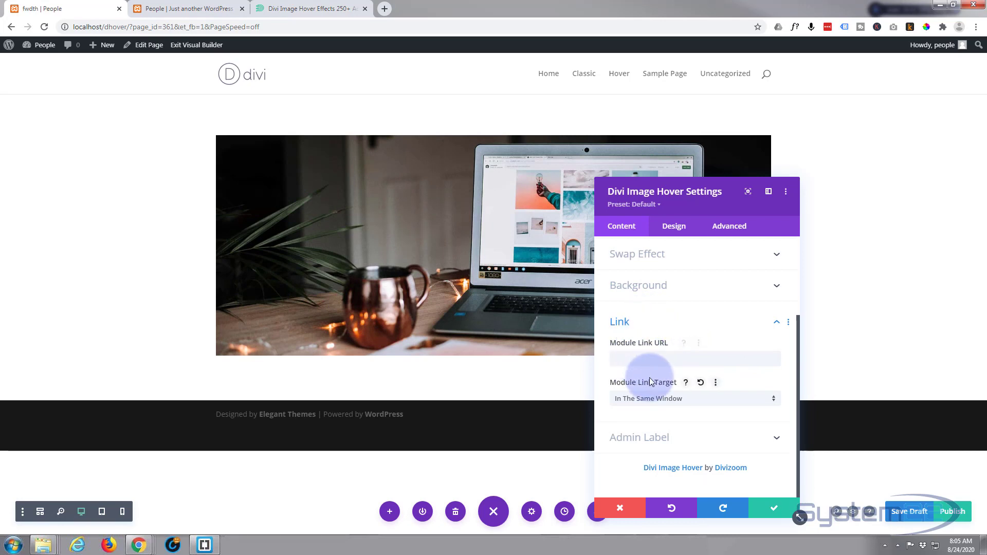
{"action": "mouse_move", "coordinate": [376, 207]}
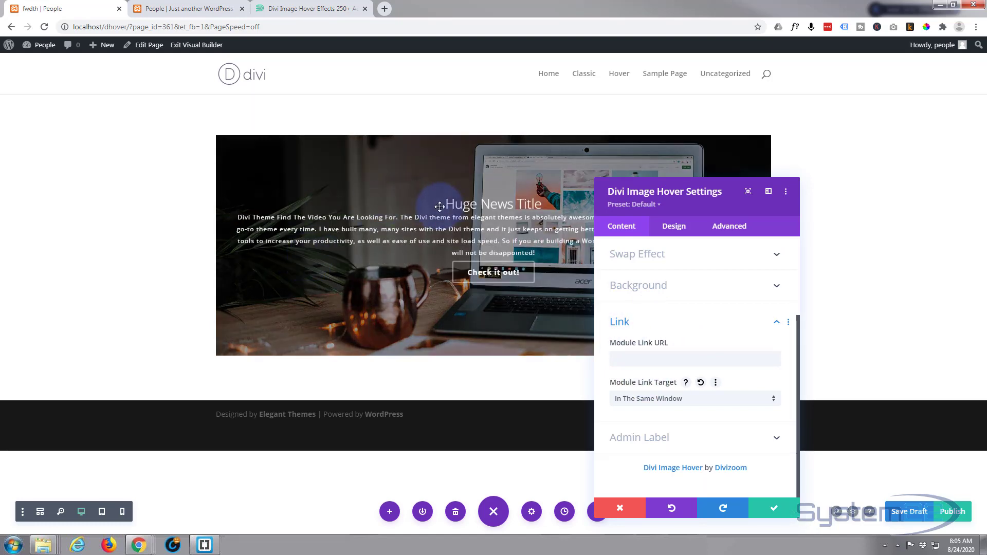
Set the Title Font Weight to Ultra Bold in the module's title design settings.
{"action": "left_click", "coordinate": [676, 227]}
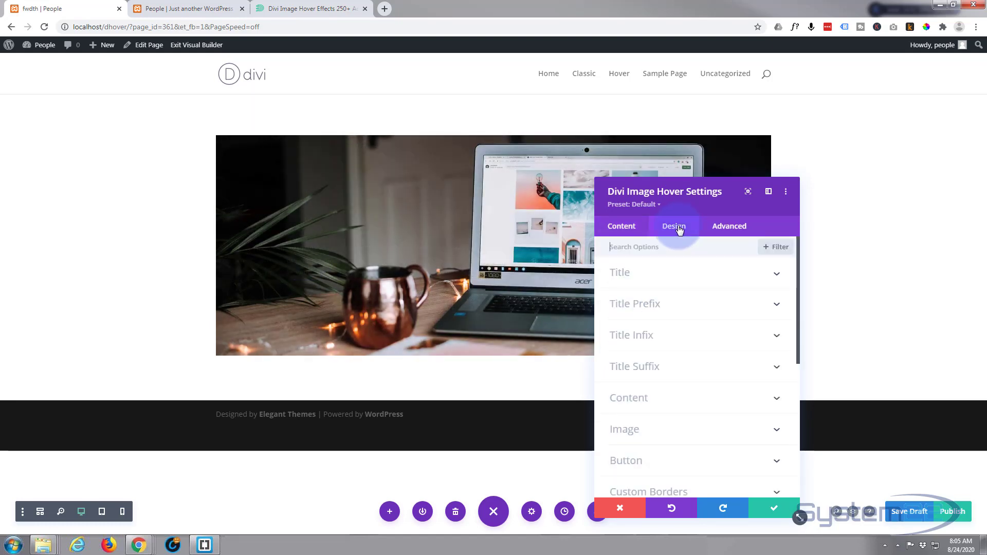
{"action": "left_click", "coordinate": [657, 278]}
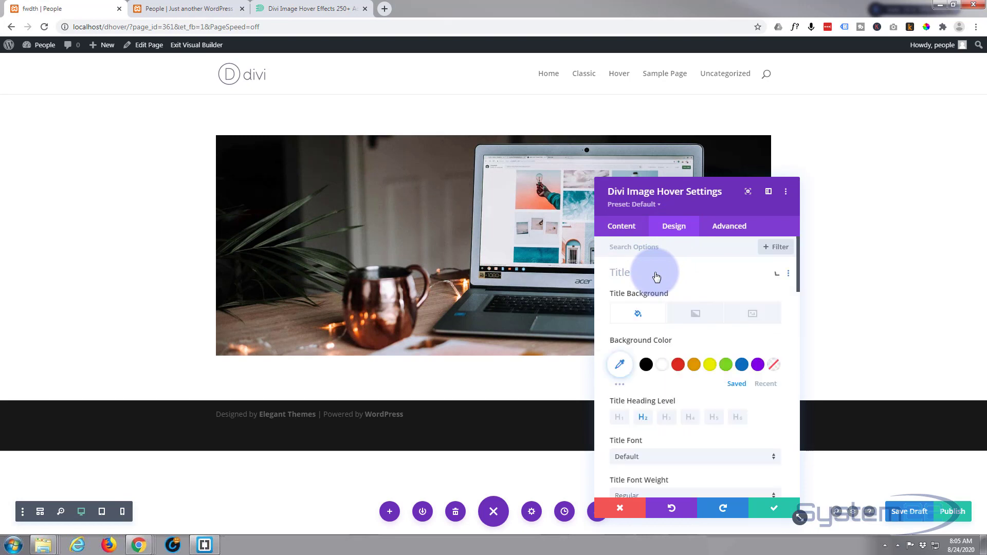
{"action": "scroll", "coordinate": [683, 283], "scroll_direction": "down", "scroll_amount": 3}
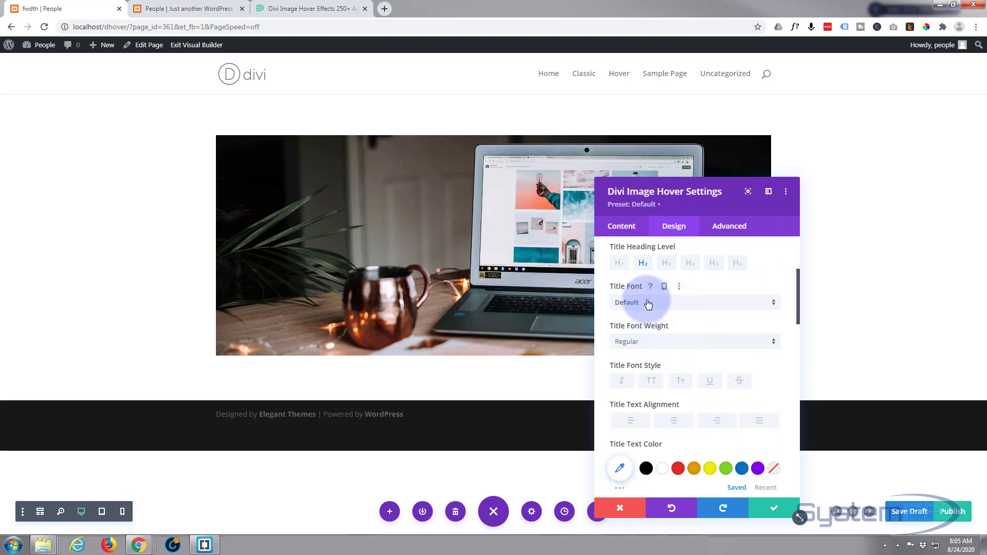
{"action": "left_click", "coordinate": [678, 342]}
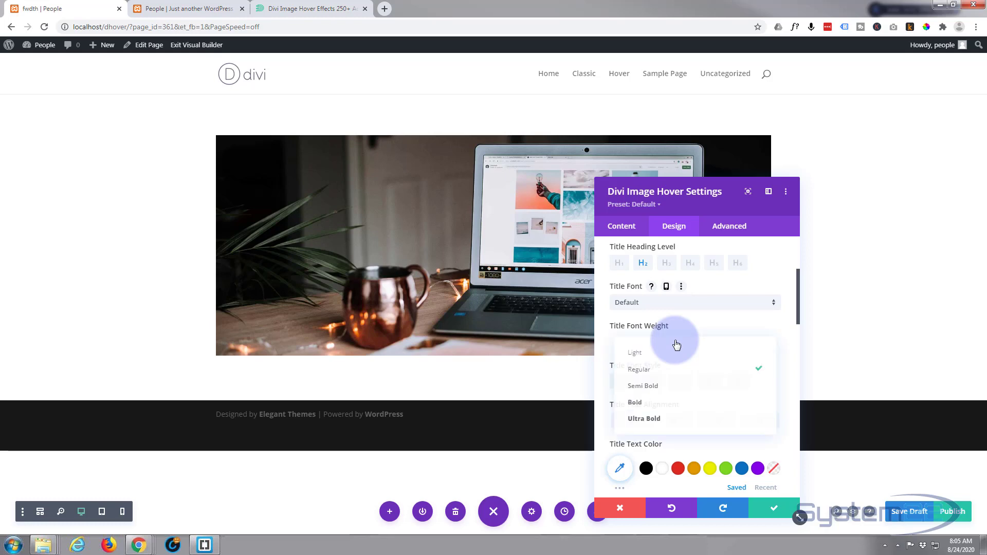
{"action": "left_click", "coordinate": [647, 422]}
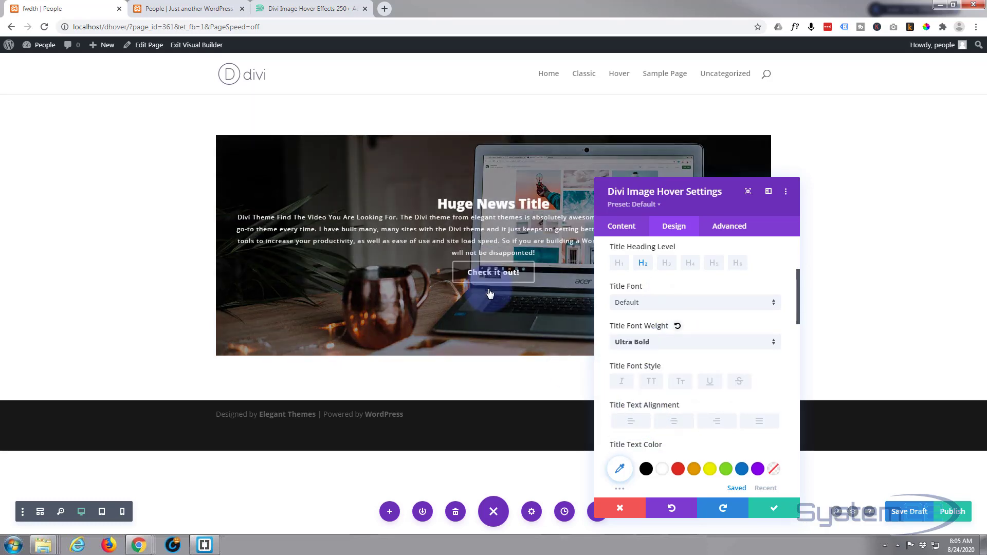
Apply the uppercase font style to the title, set its text size to 75px and preview the hover content.
{"action": "left_click", "coordinate": [652, 382]}
{"action": "scroll", "coordinate": [678, 419], "scroll_direction": "down", "scroll_amount": 1}
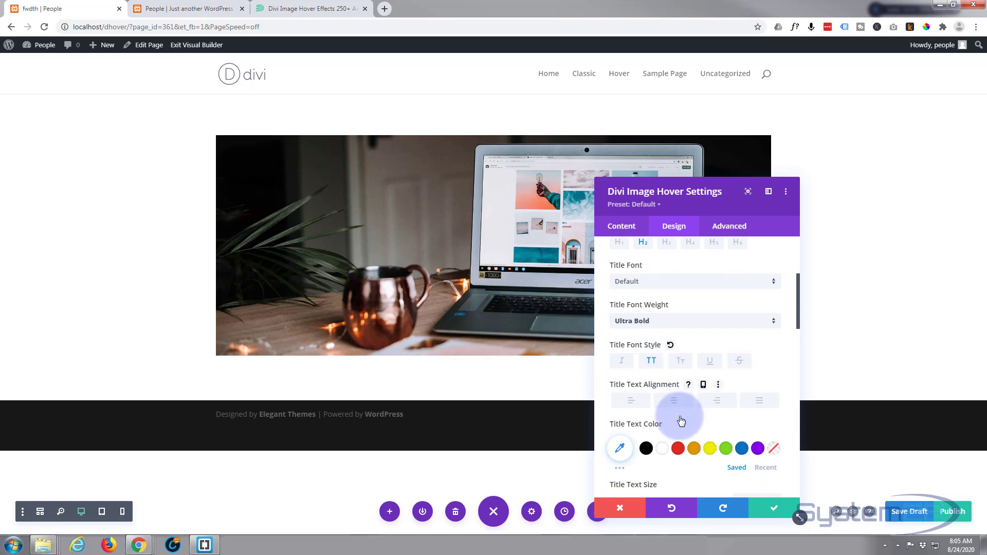
{"action": "scroll", "coordinate": [680, 421], "scroll_direction": "down", "scroll_amount": 1}
{"action": "left_click_drag", "start_coordinate": [632, 419], "coordinate": [689, 422]}
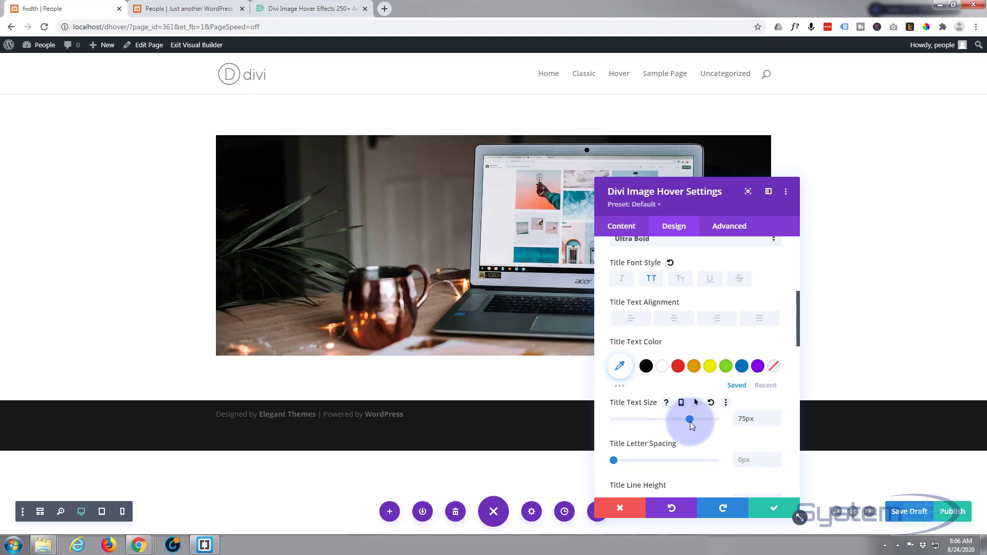
{"action": "mouse_move", "coordinate": [541, 299]}
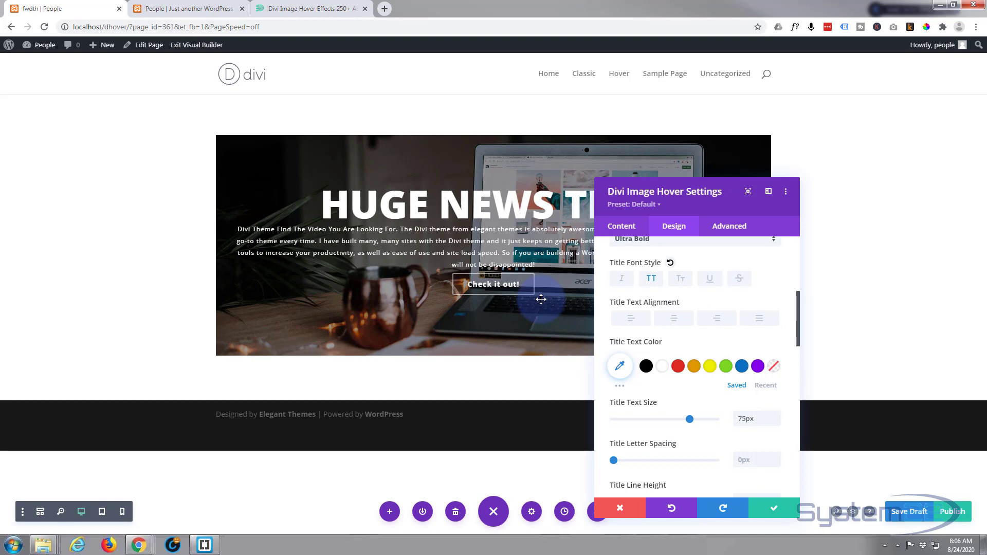
Set the title's line height to 2.3em and save the image hover module's settings.
{"action": "scroll", "coordinate": [687, 331], "scroll_direction": "down", "scroll_amount": 2}
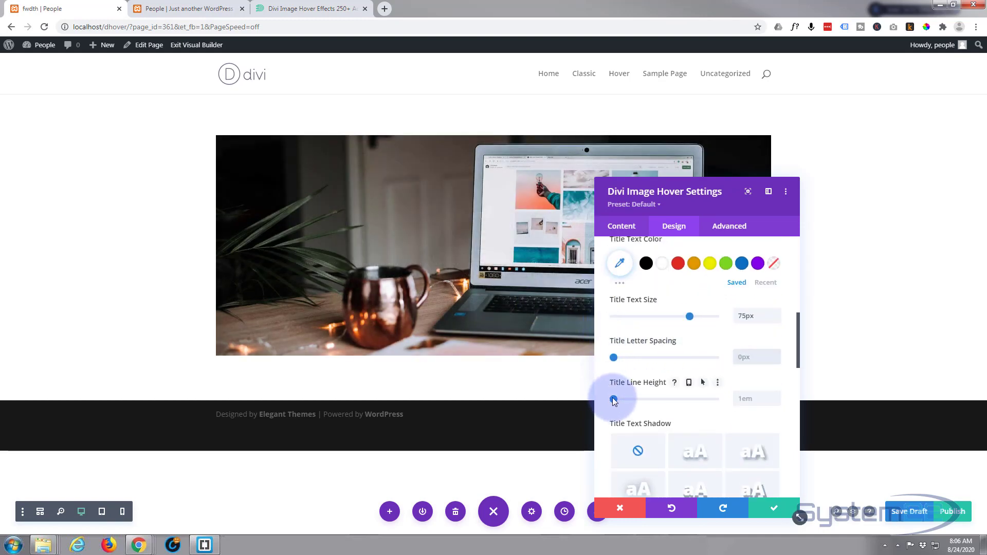
{"action": "left_click_drag", "start_coordinate": [613, 400], "coordinate": [632, 401]}
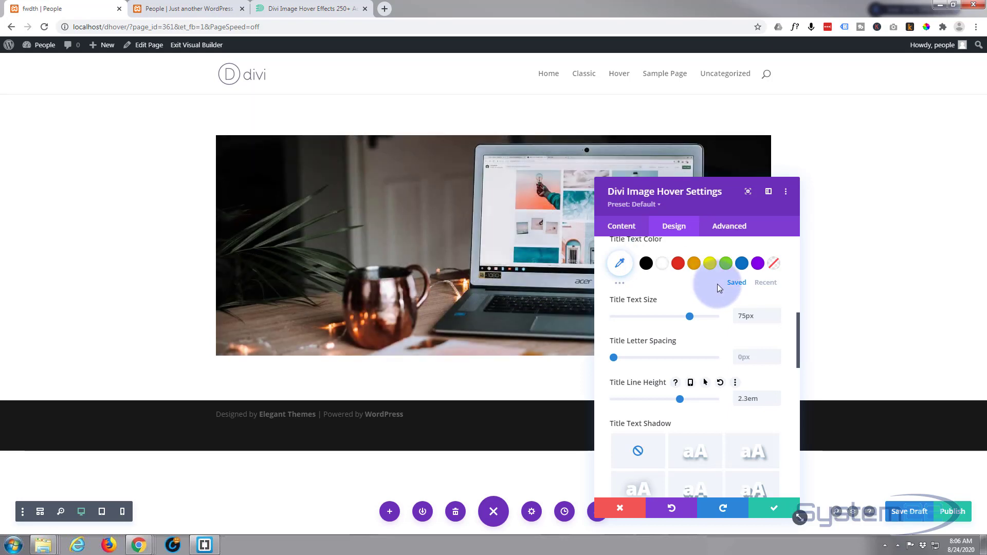
{"action": "scroll", "coordinate": [689, 328], "scroll_direction": "down", "scroll_amount": 2}
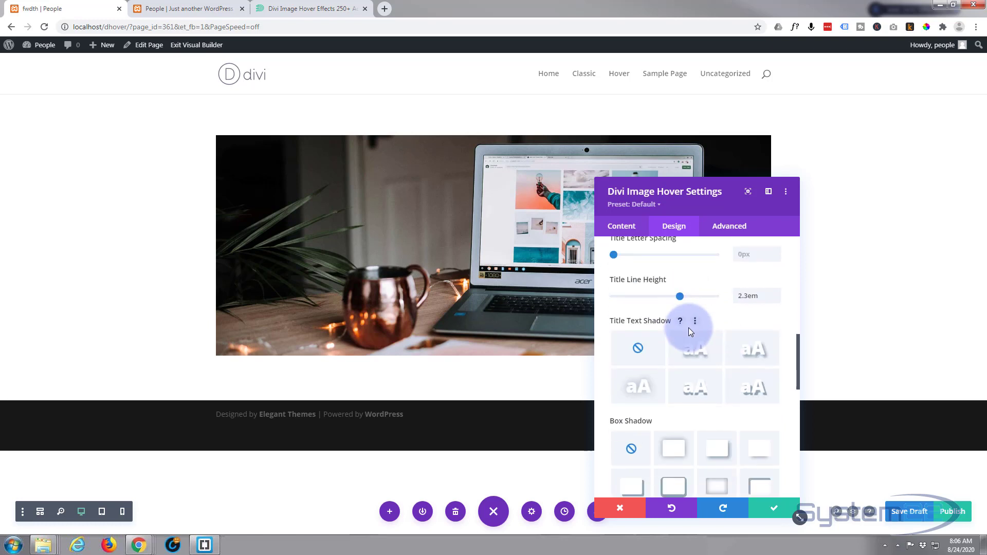
{"action": "scroll", "coordinate": [689, 328], "scroll_direction": "down", "scroll_amount": 3}
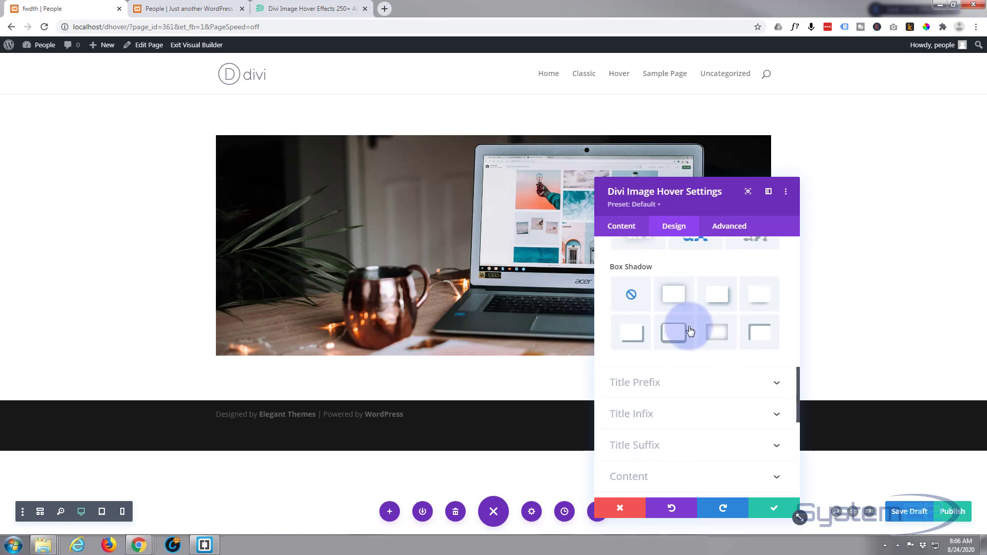
{"action": "scroll", "coordinate": [691, 331], "scroll_direction": "down", "scroll_amount": 3}
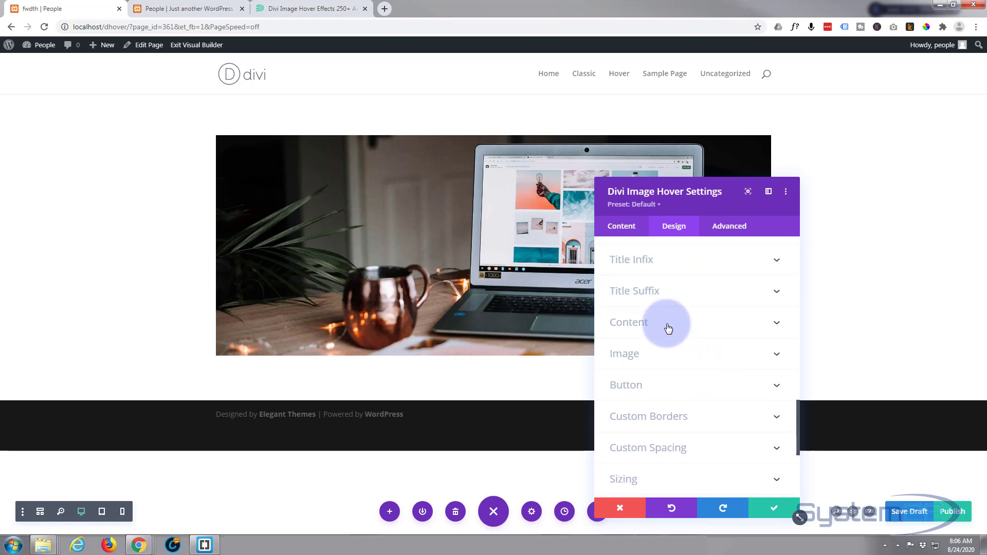
{"action": "scroll", "coordinate": [675, 370], "scroll_direction": "down", "scroll_amount": 1}
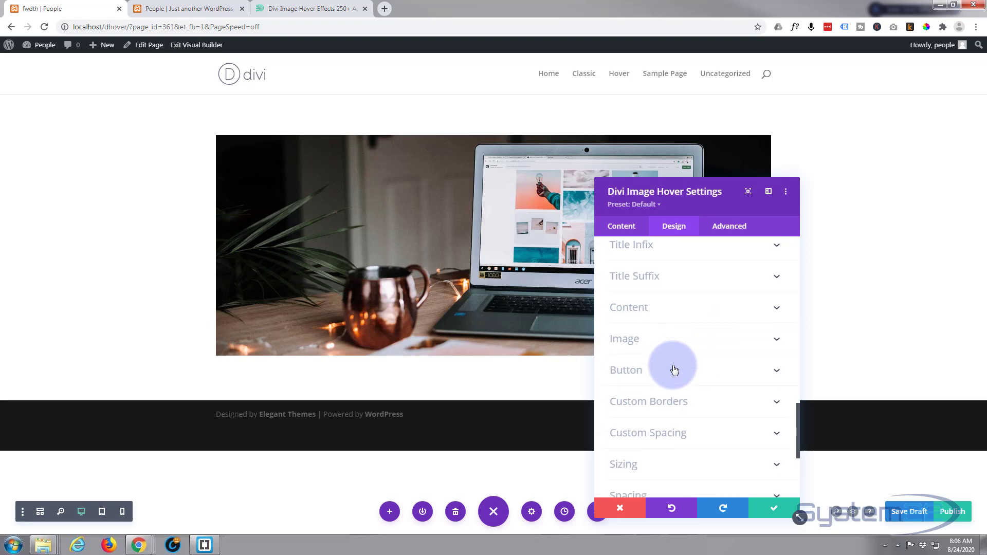
{"action": "scroll", "coordinate": [664, 360], "scroll_direction": "down", "scroll_amount": 2}
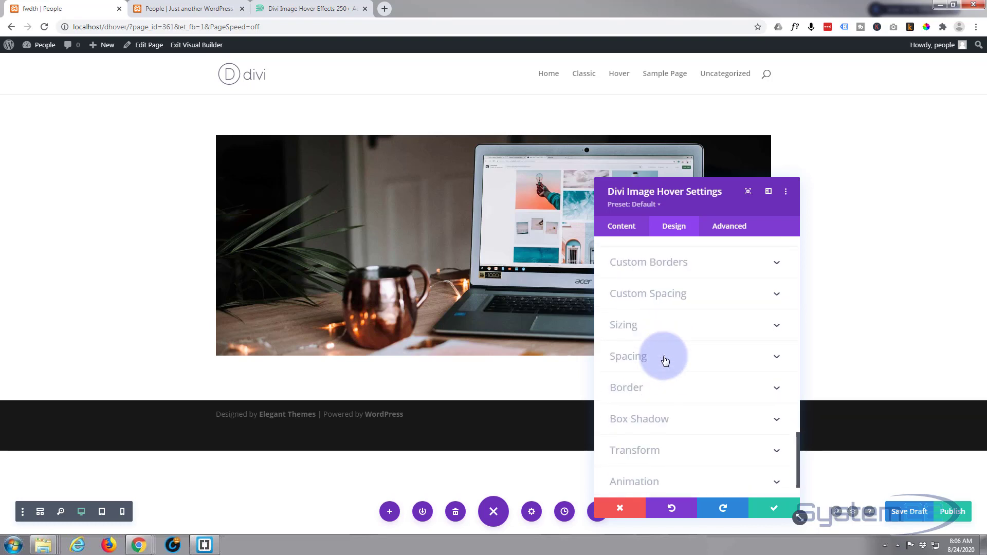
{"action": "left_click", "coordinate": [775, 509]}
Set the width of the row containing the image to 100% in its sizing settings.
{"action": "mouse_move", "coordinate": [701, 207]}
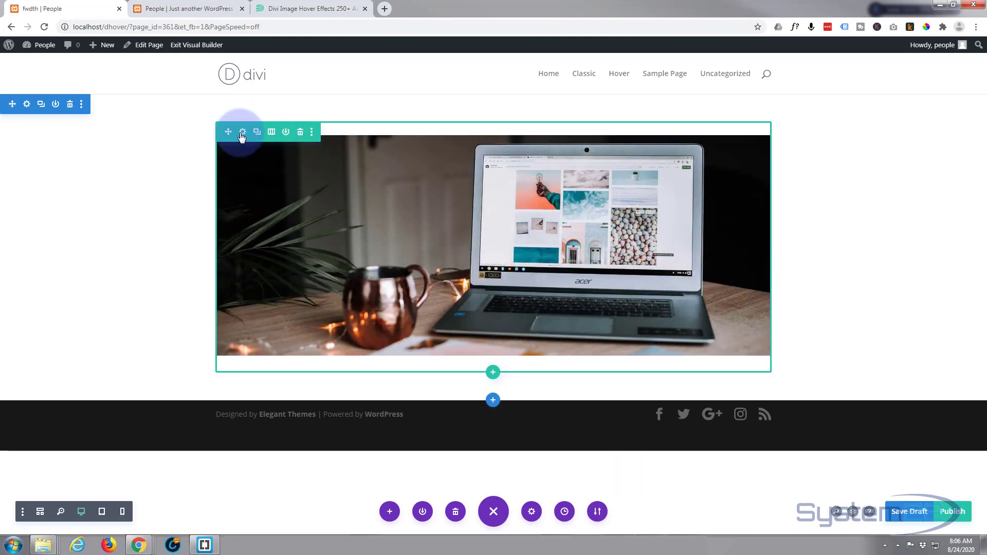
{"action": "left_click", "coordinate": [242, 132]}
{"action": "left_click", "coordinate": [678, 227]}
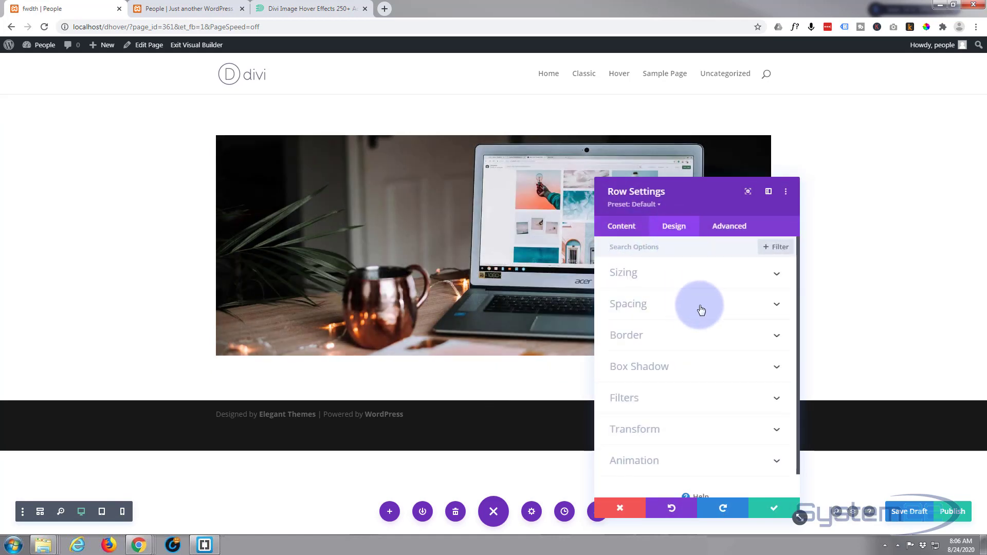
{"action": "left_click", "coordinate": [701, 310]}
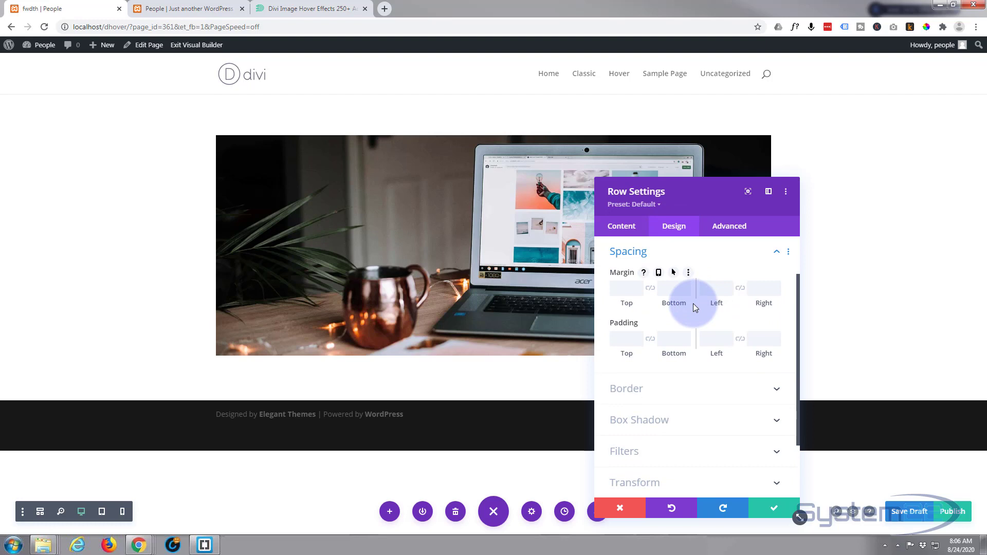
{"action": "left_click", "coordinate": [682, 249]}
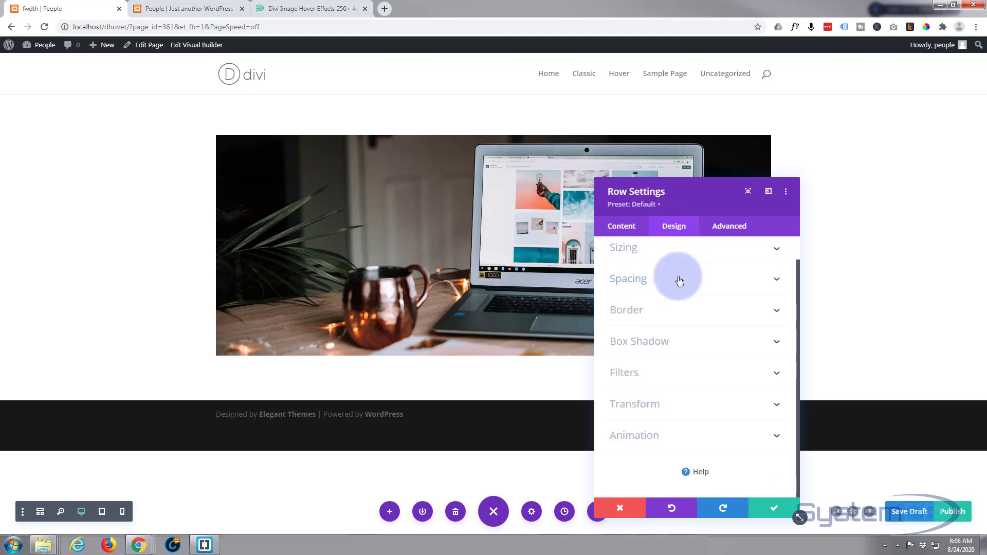
{"action": "left_click", "coordinate": [677, 252]}
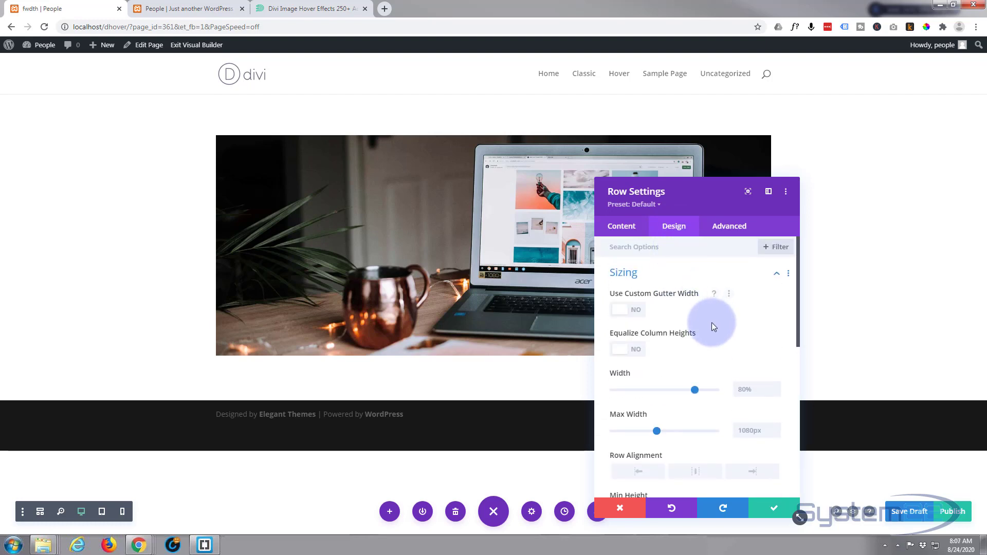
{"action": "left_click_drag", "start_coordinate": [695, 390], "coordinate": [731, 389]}
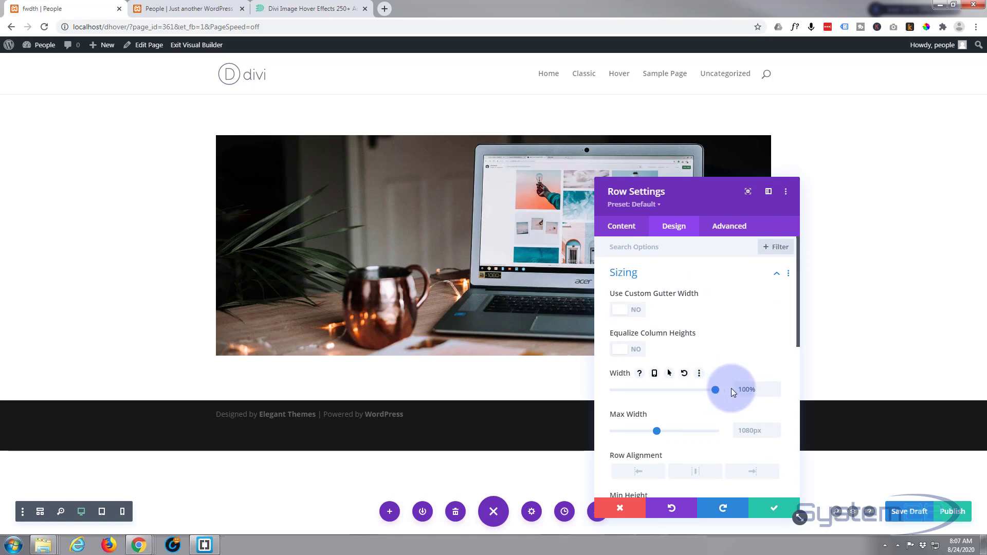
Set the row's max width to 100%, preview the hover effect across the page and save the row settings.
{"action": "left_click", "coordinate": [745, 427]}
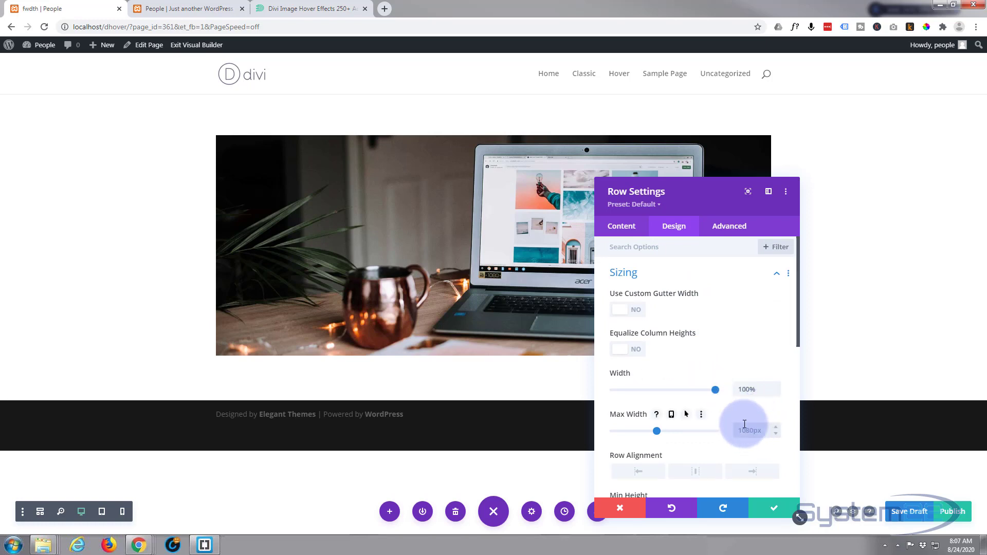
{"action": "type", "text": "100"}
{"action": "type", "text": "px"}
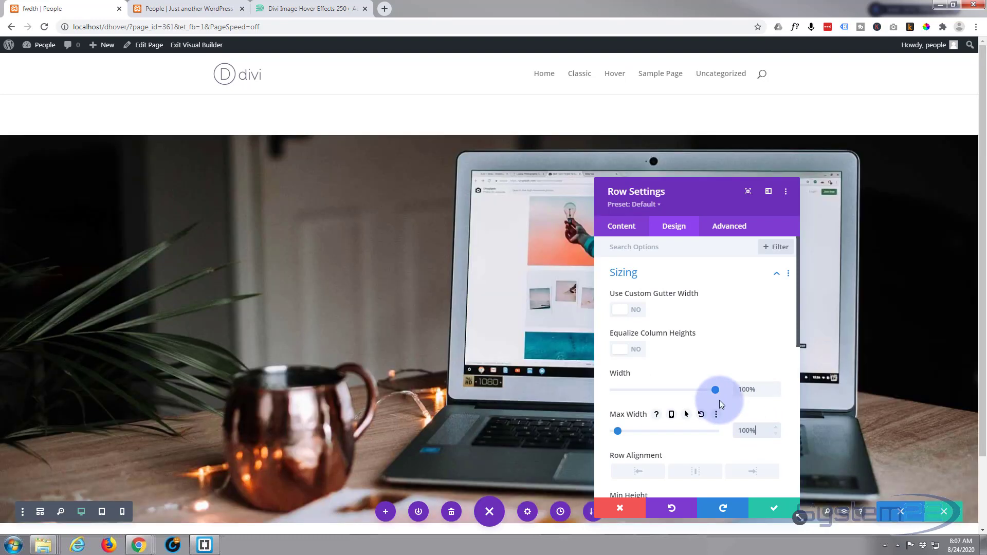
{"action": "mouse_move", "coordinate": [436, 334]}
{"action": "scroll", "coordinate": [437, 334], "scroll_direction": "down", "scroll_amount": 2}
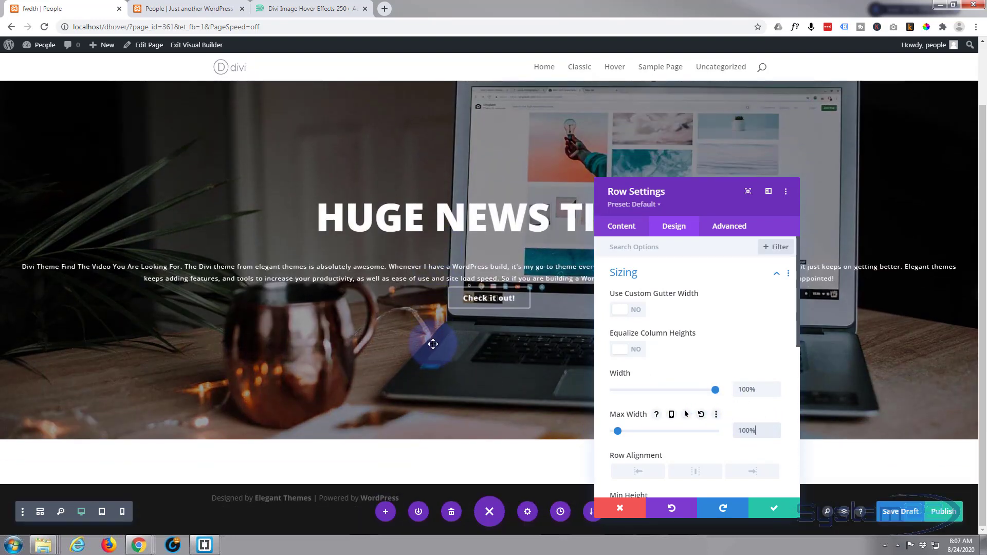
{"action": "scroll", "coordinate": [433, 344], "scroll_direction": "up", "scroll_amount": 2}
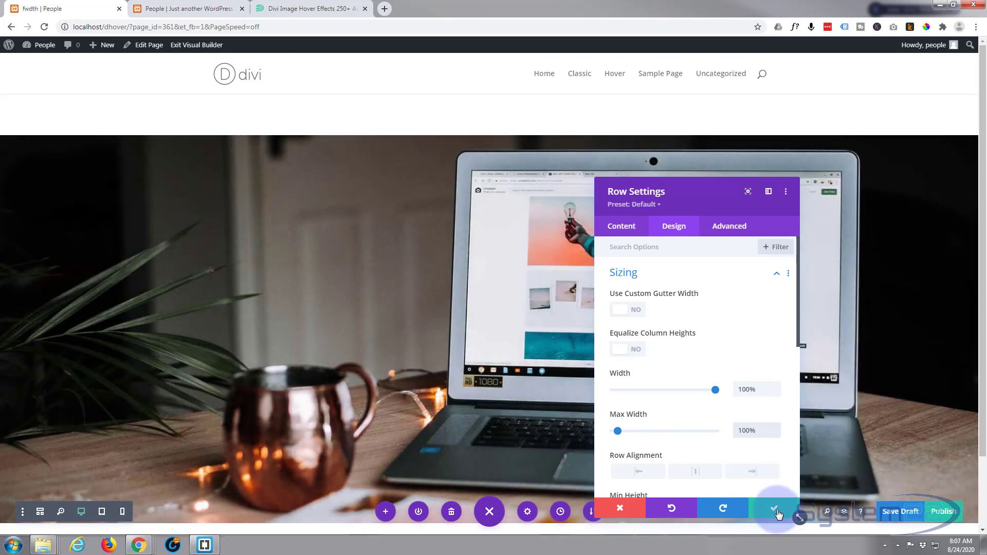
{"action": "left_click", "coordinate": [774, 509]}
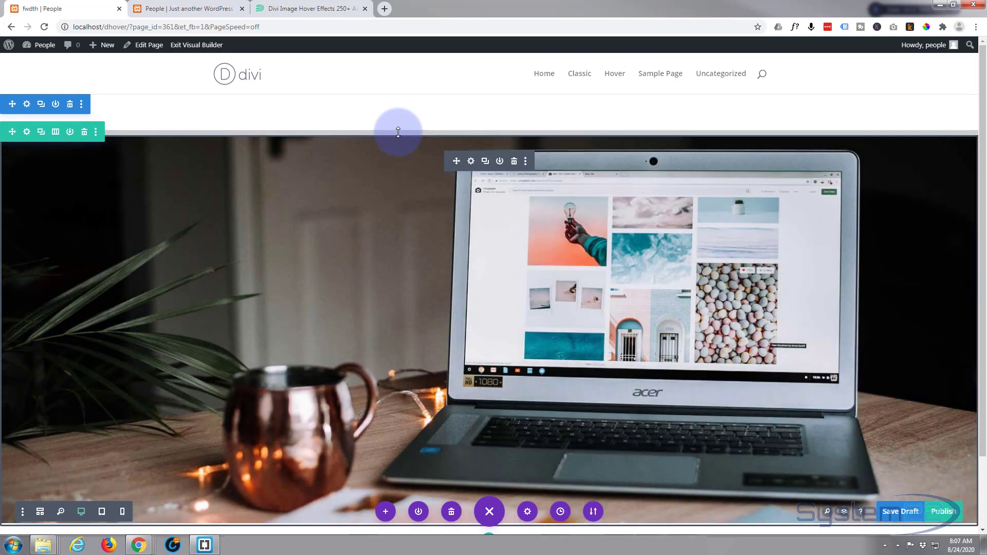
Remove the empty space above the image so it meets the header, and save the page as a draft before exiting the Visual Builder.
{"action": "left_click_drag", "start_coordinate": [398, 133], "coordinate": [414, 95]}
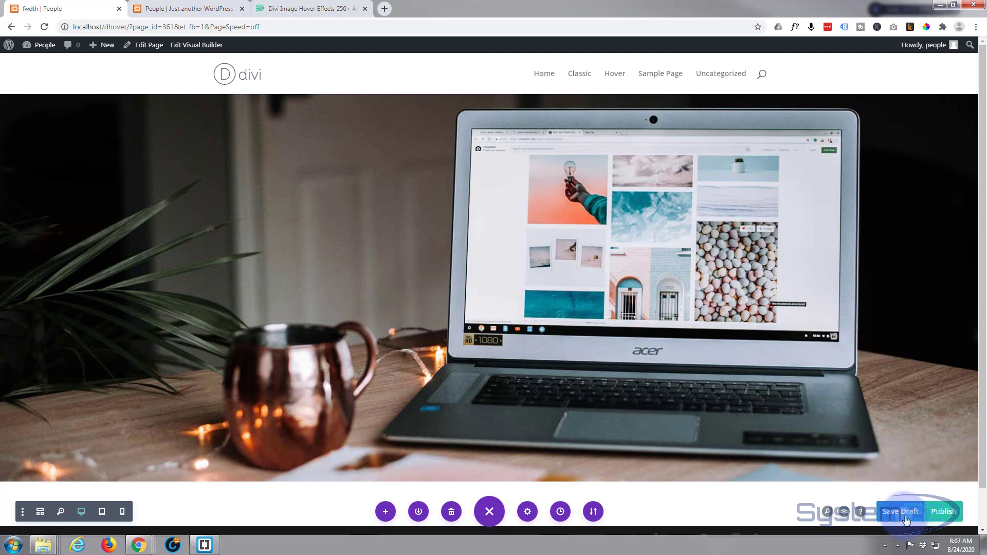
{"action": "left_click", "coordinate": [902, 512]}
{"action": "left_click", "coordinate": [207, 46]}
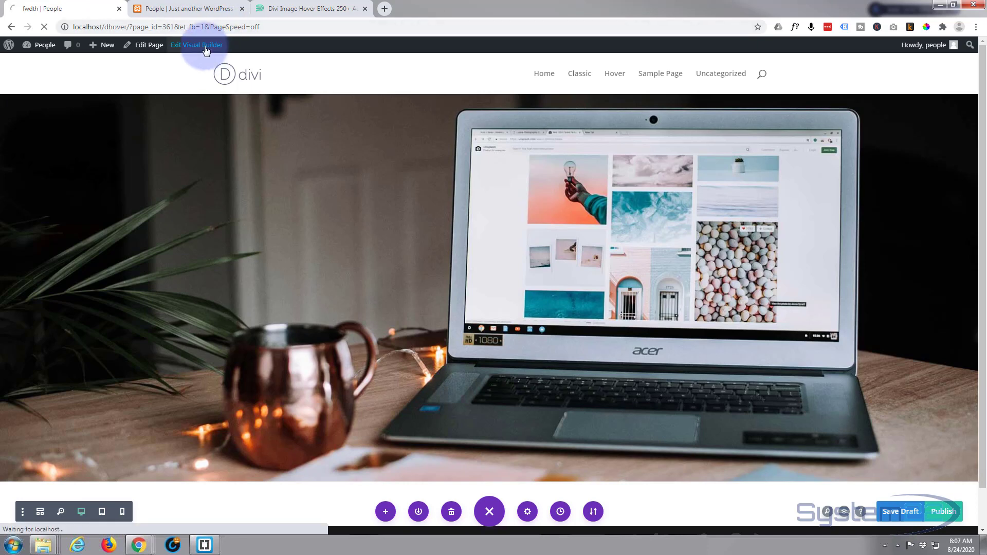